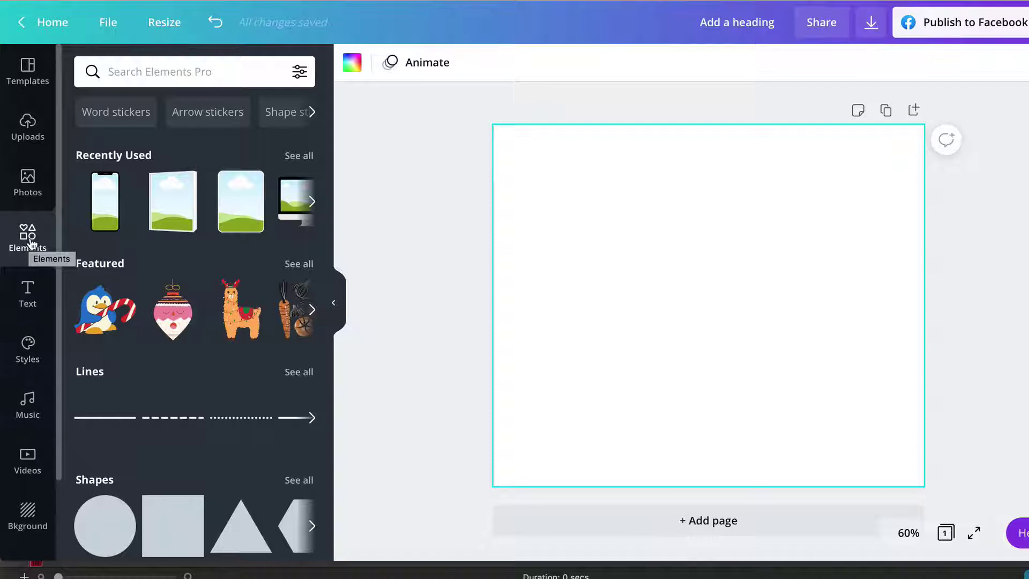
- Add the desktop monitor frame from the Frames elements to the blank page, enlarge it slightly and centre it
{"action": "scroll", "coordinate": [139, 360], "scroll_direction": "down", "scroll_amount": 5}
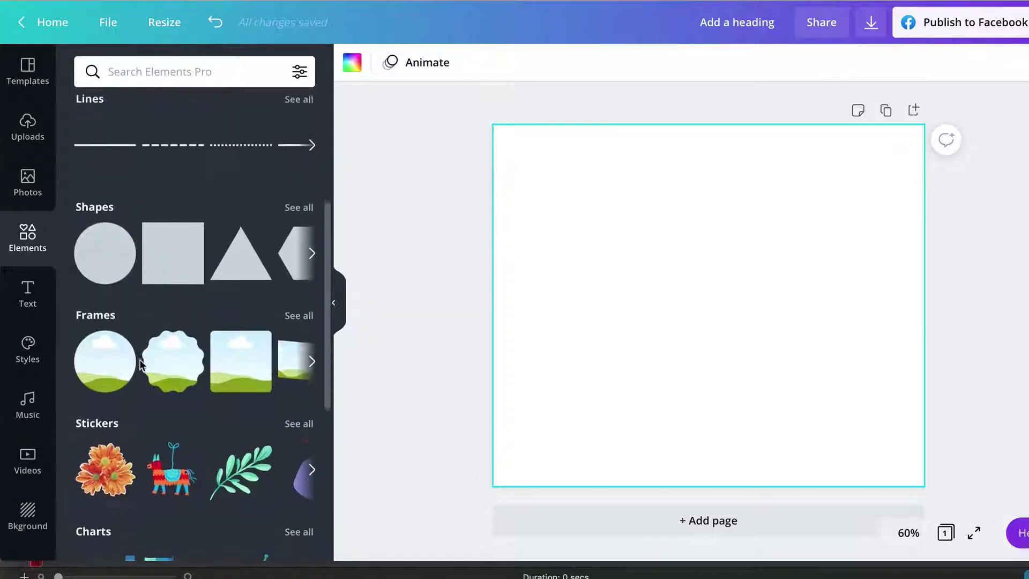
{"action": "left_click", "coordinate": [101, 320]}
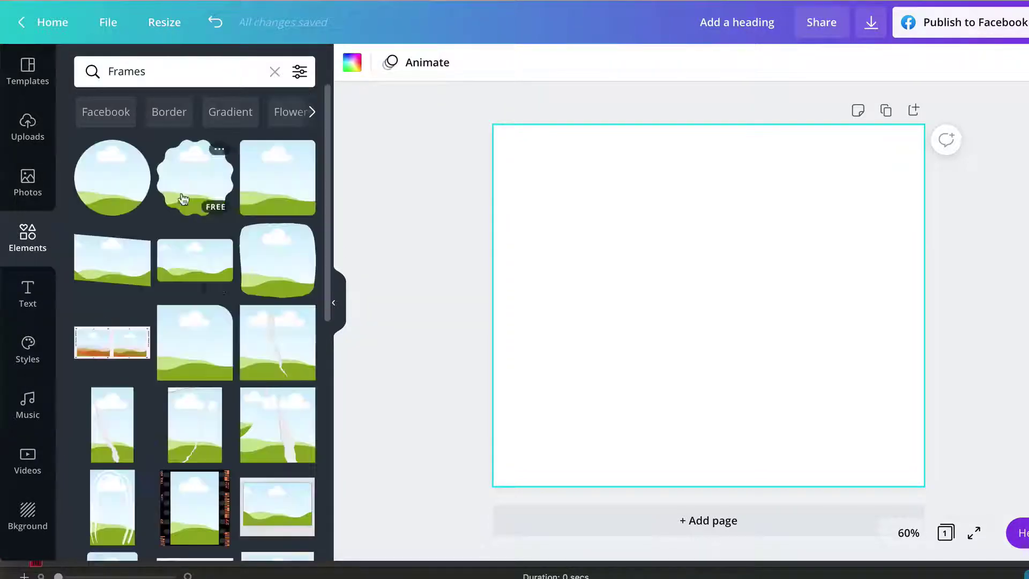
{"action": "scroll", "coordinate": [172, 373], "scroll_direction": "down", "scroll_amount": 5}
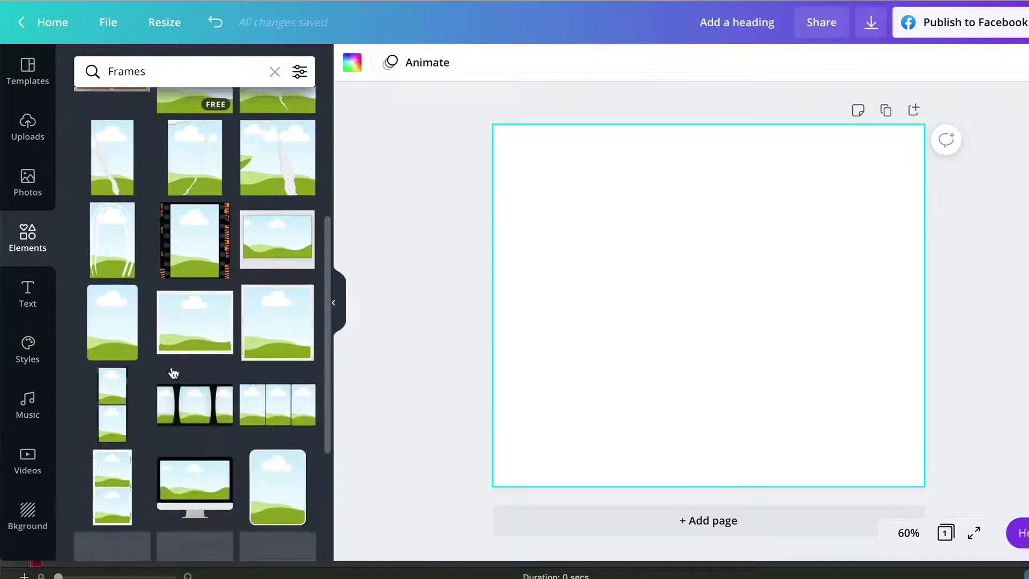
{"action": "scroll", "coordinate": [173, 372], "scroll_direction": "down", "scroll_amount": 4}
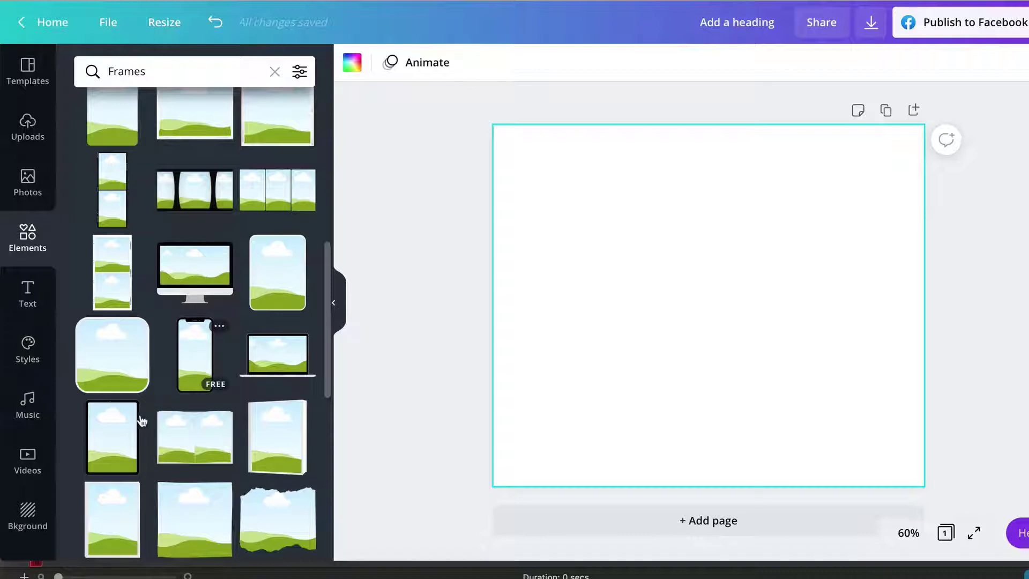
{"action": "left_click_drag", "start_coordinate": [201, 281], "coordinate": [630, 252]}
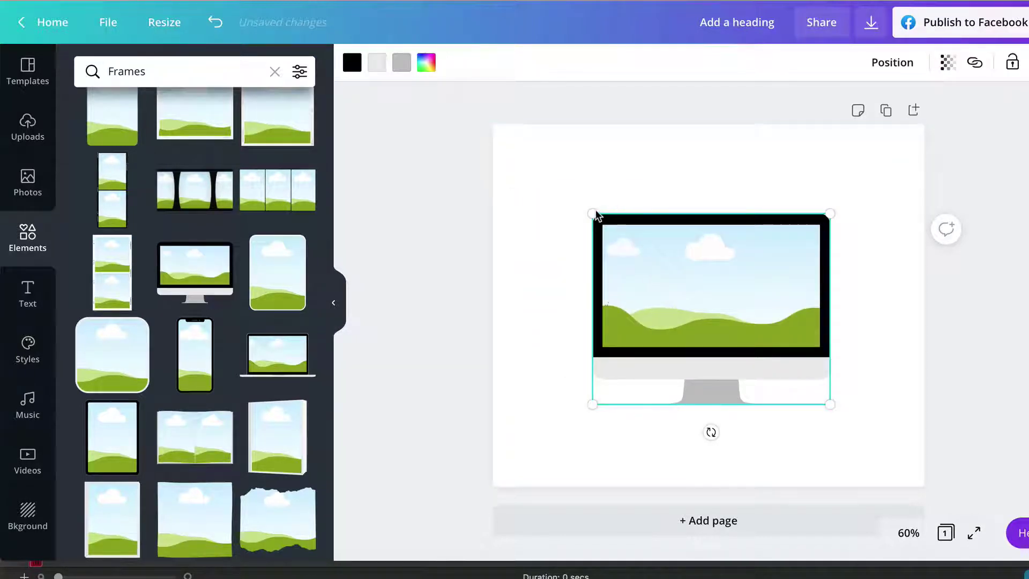
{"action": "left_click_drag", "start_coordinate": [593, 214], "coordinate": [567, 194]}
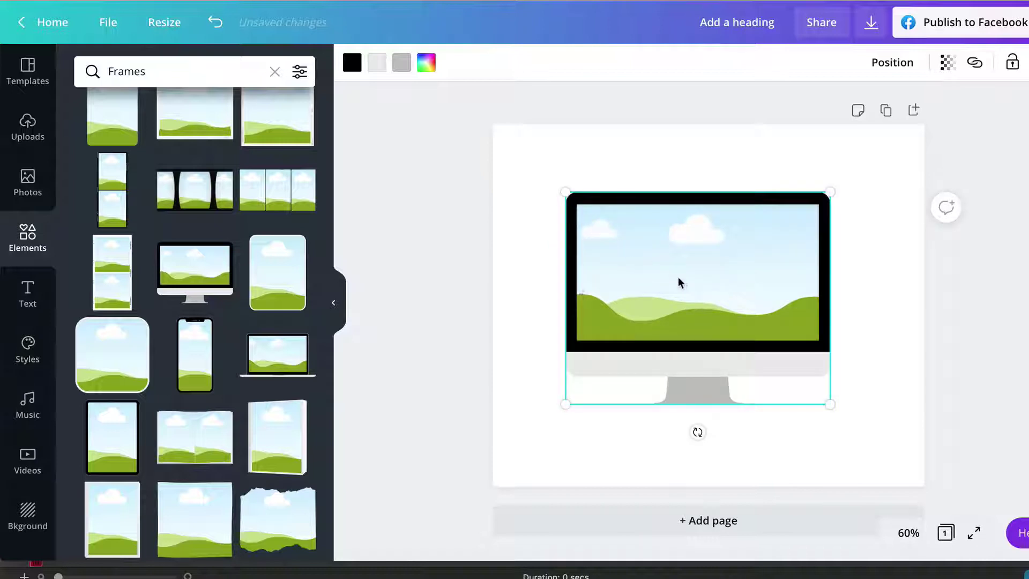
{"action": "mouse_move", "coordinate": [680, 283]}
{"action": "left_mouse_down"}
{"action": "mouse_move", "coordinate": [722, 301]}
{"action": "mouse_move", "coordinate": [685, 291]}
{"action": "left_mouse_up"}
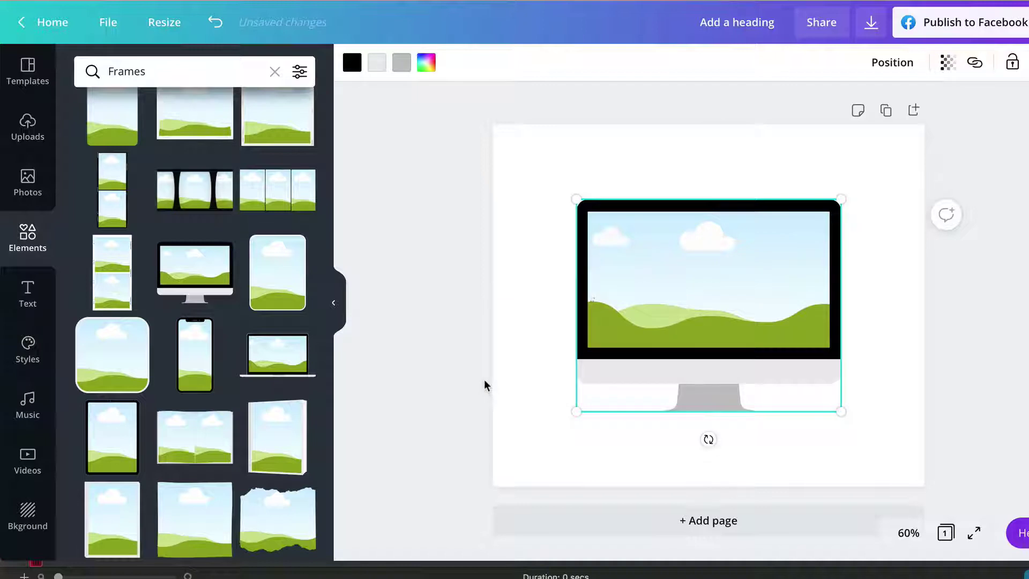
- Add a phone frame over the monitor's lower right corner and a scaled-down tablet frame over its lower left, bases aligned
{"action": "left_click_drag", "start_coordinate": [196, 365], "coordinate": [777, 337]}
{"action": "left_click_drag", "start_coordinate": [741, 294], "coordinate": [820, 337]}
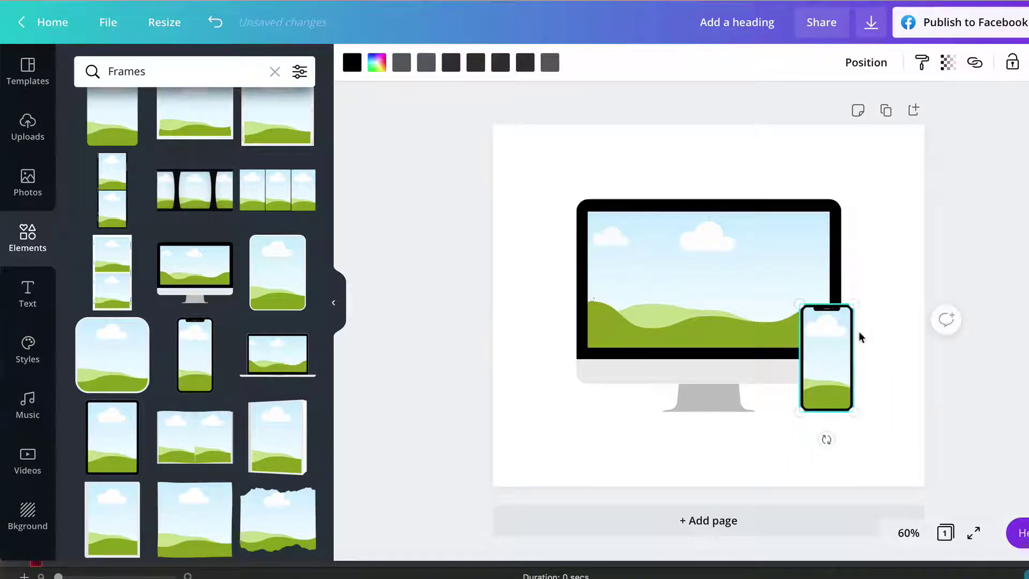
{"action": "left_click_drag", "start_coordinate": [110, 444], "coordinate": [571, 277]}
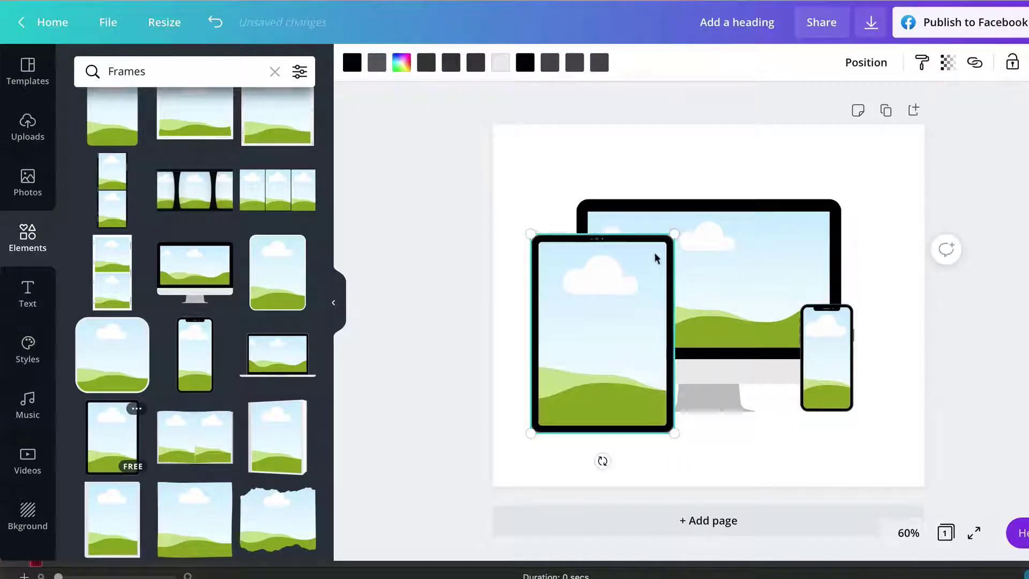
{"action": "left_click_drag", "start_coordinate": [675, 234], "coordinate": [645, 277]}
{"action": "left_click_drag", "start_coordinate": [587, 368], "coordinate": [593, 343]}
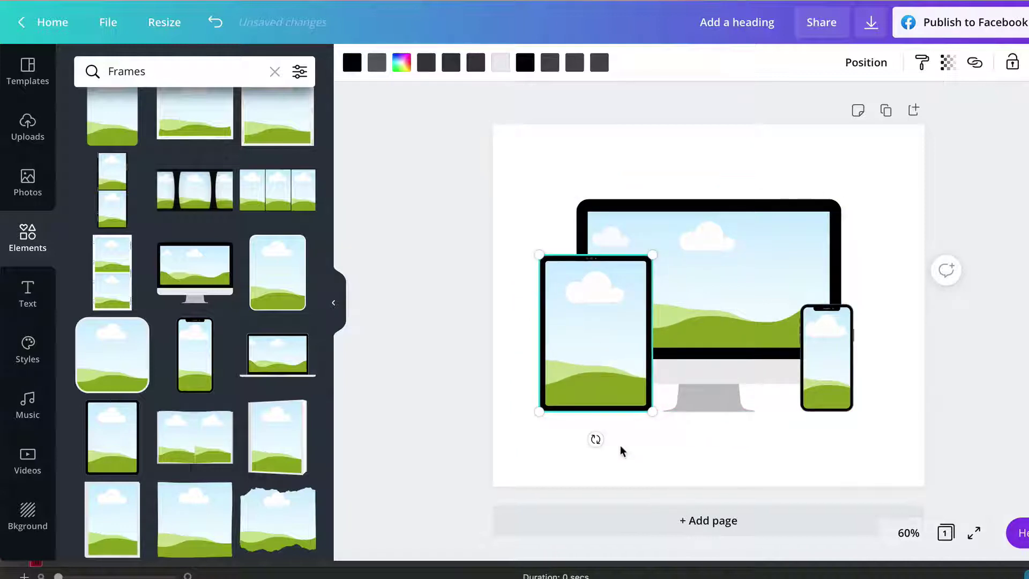
- Shrink the phone frame slightly, keeping its base aligned with the monitor and tablet
{"action": "left_click", "coordinate": [834, 360]}
{"action": "left_click_drag", "start_coordinate": [857, 304], "coordinate": [853, 307]}
{"action": "left_click", "coordinate": [880, 360]}
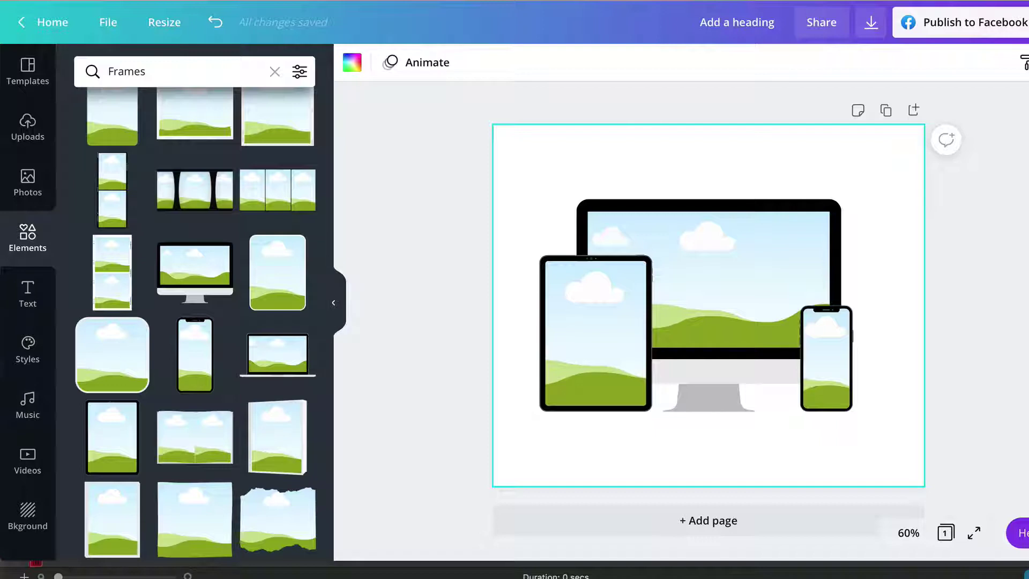
- Switch to the Go For It Girl Entrepreneur website, examine its layout in a narrowed browser window, and return to the Canva design
{"action": "left_click", "coordinate": [997, 1]}
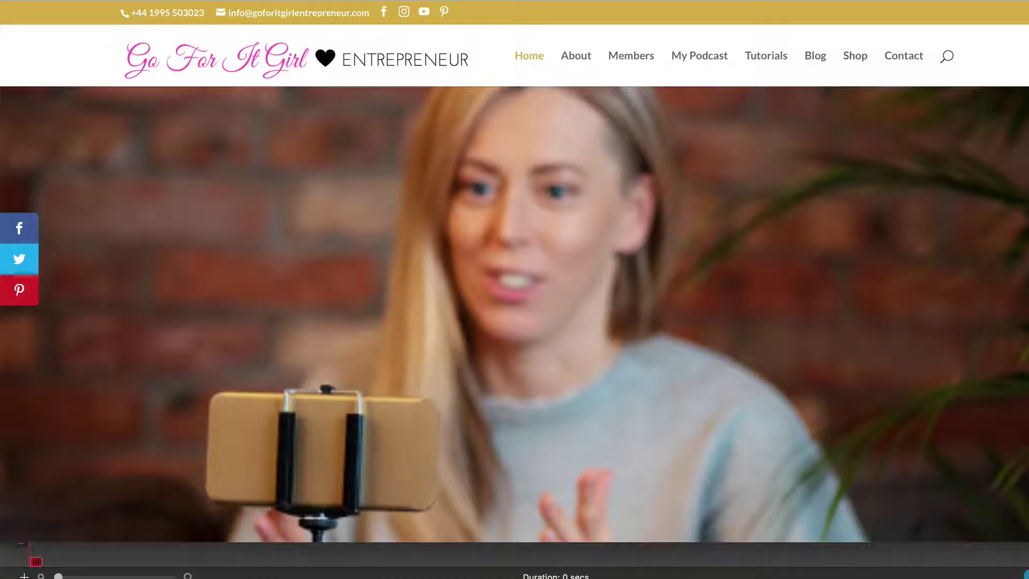
{"action": "left_click_drag", "start_coordinate": [1024, 543], "coordinate": [294, 570]}
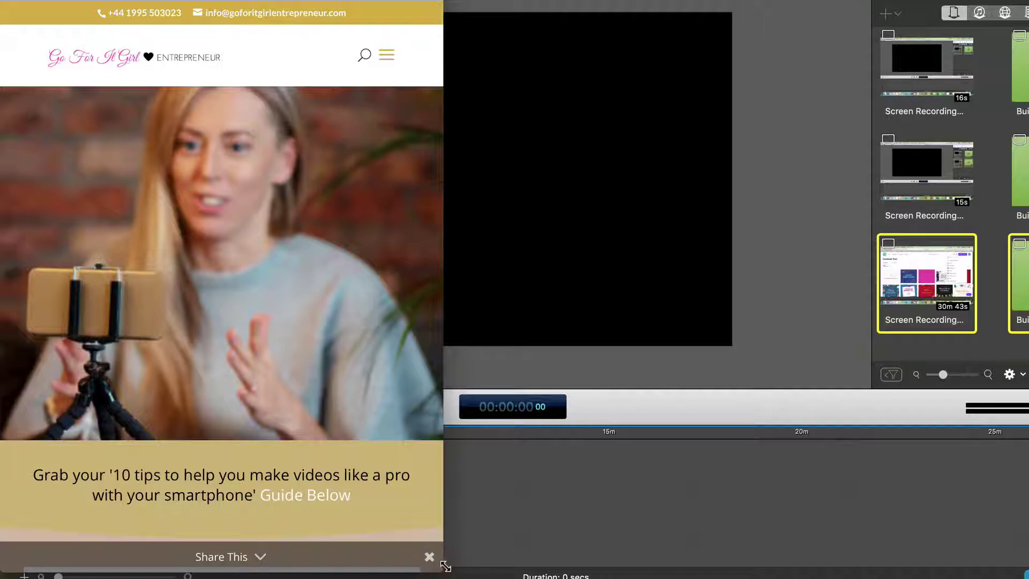
{"action": "left_click_drag", "start_coordinate": [443, 567], "coordinate": [1028, 523]}
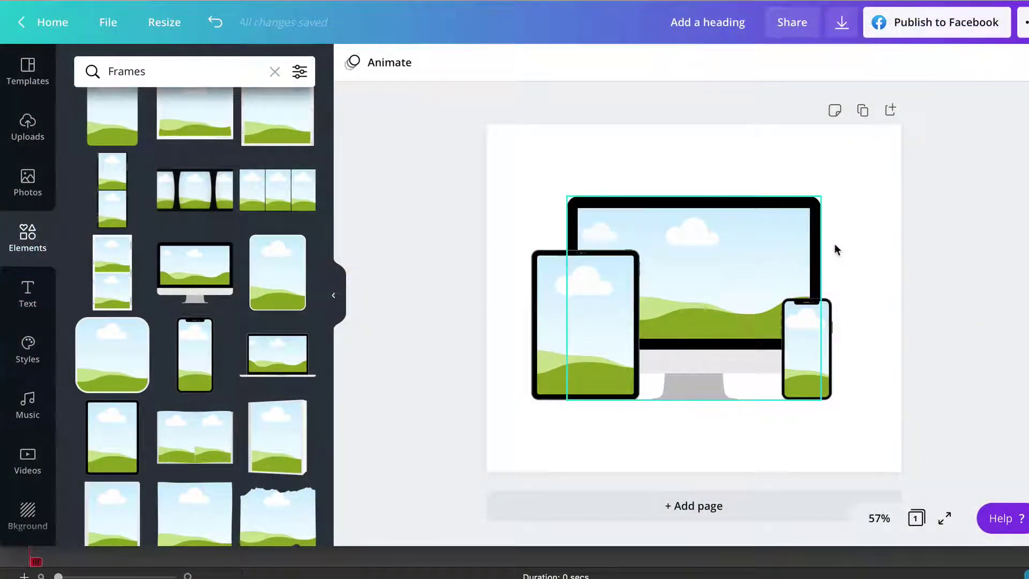
- Fill the monitor, tablet and phone frames with the uploaded wide, tablet-width and phone-width website screenshots respectively
{"action": "left_click", "coordinate": [27, 131]}
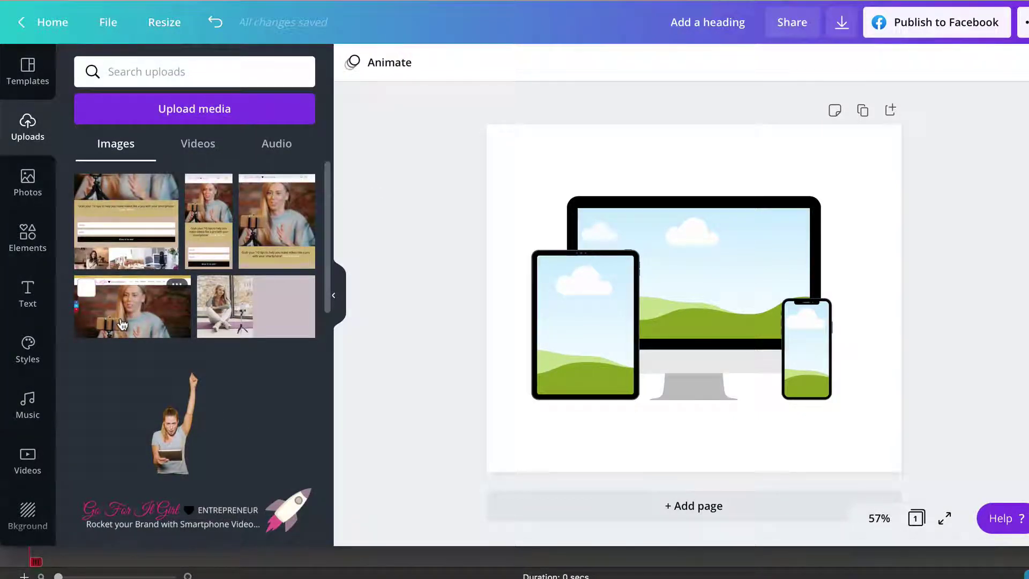
{"action": "left_click_drag", "start_coordinate": [122, 323], "coordinate": [657, 253]}
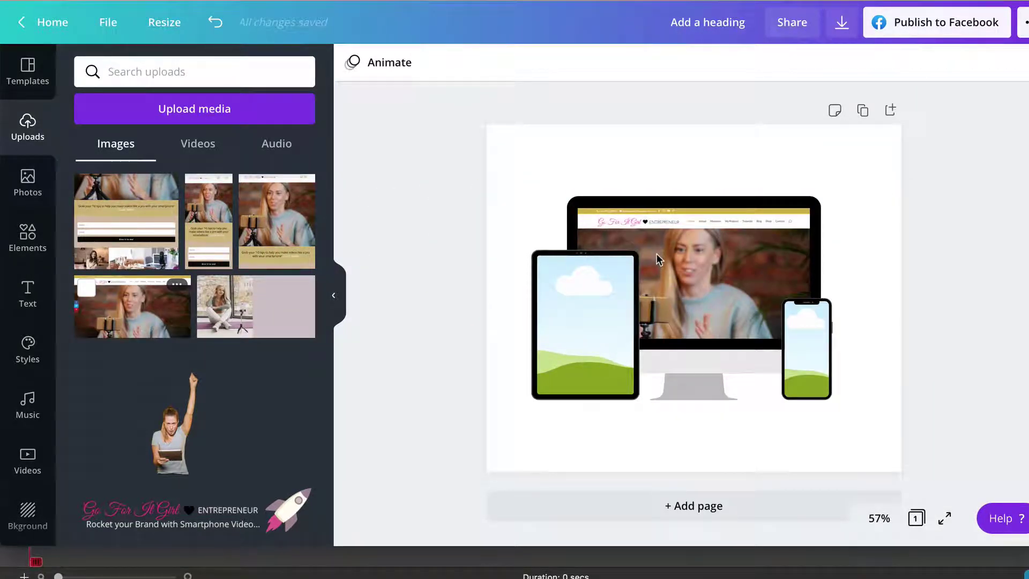
{"action": "left_click_drag", "start_coordinate": [262, 234], "coordinate": [564, 304]}
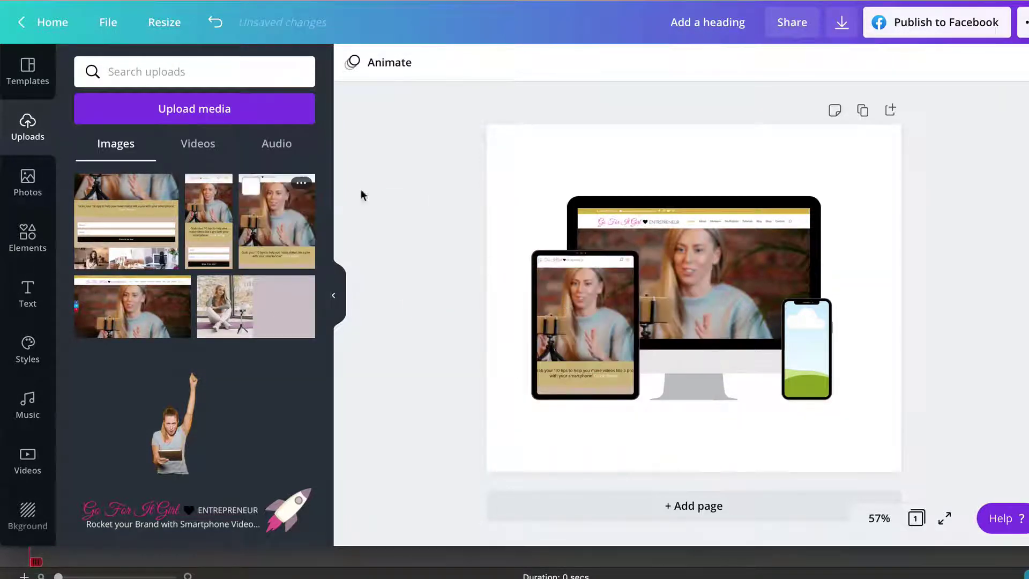
{"action": "left_click_drag", "start_coordinate": [212, 193], "coordinate": [785, 317]}
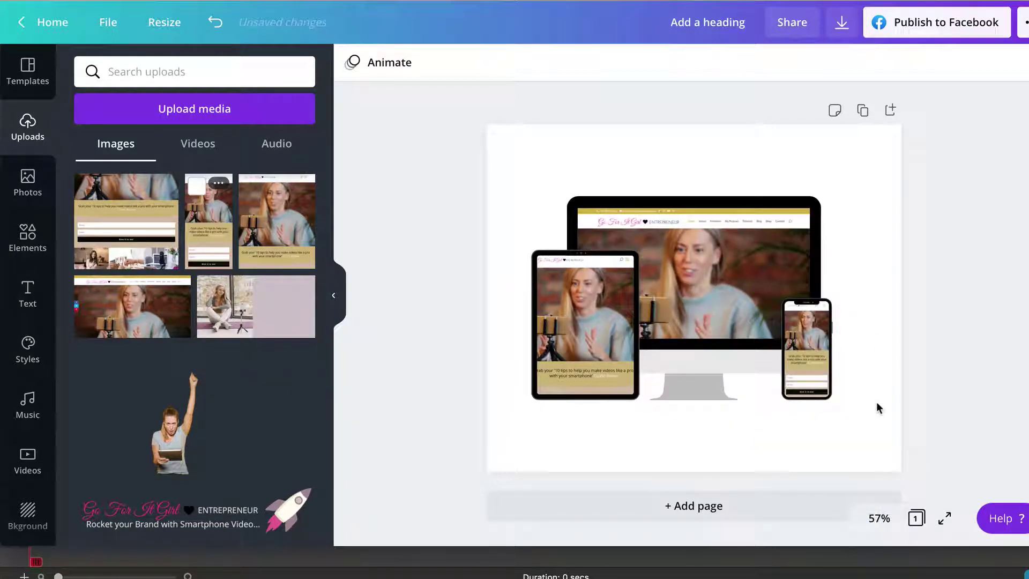
- Replace the tablet frame's image with the uploaded wide website screenshot
{"action": "left_click", "coordinate": [567, 349]}
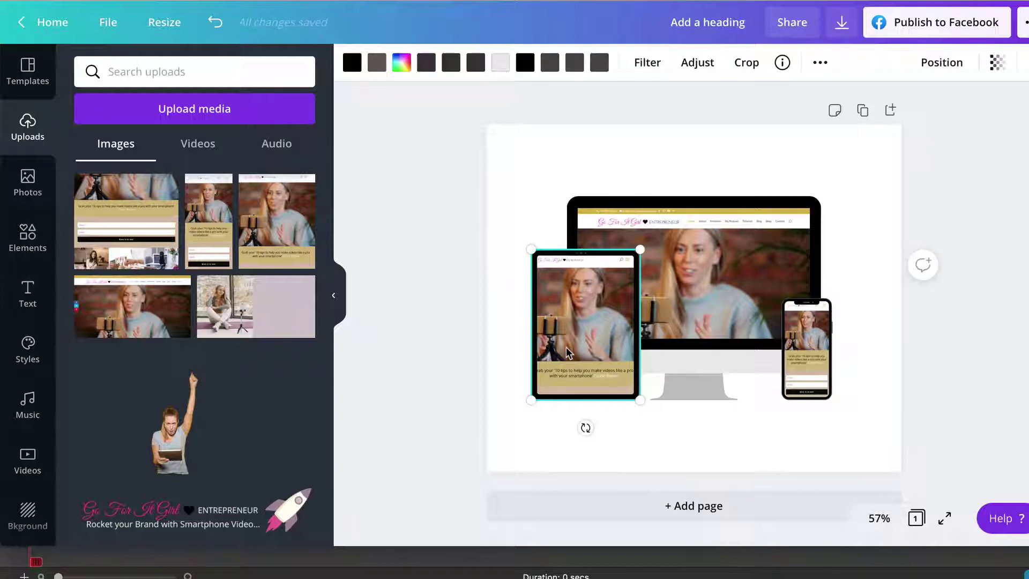
{"action": "key", "text": "Delete"}
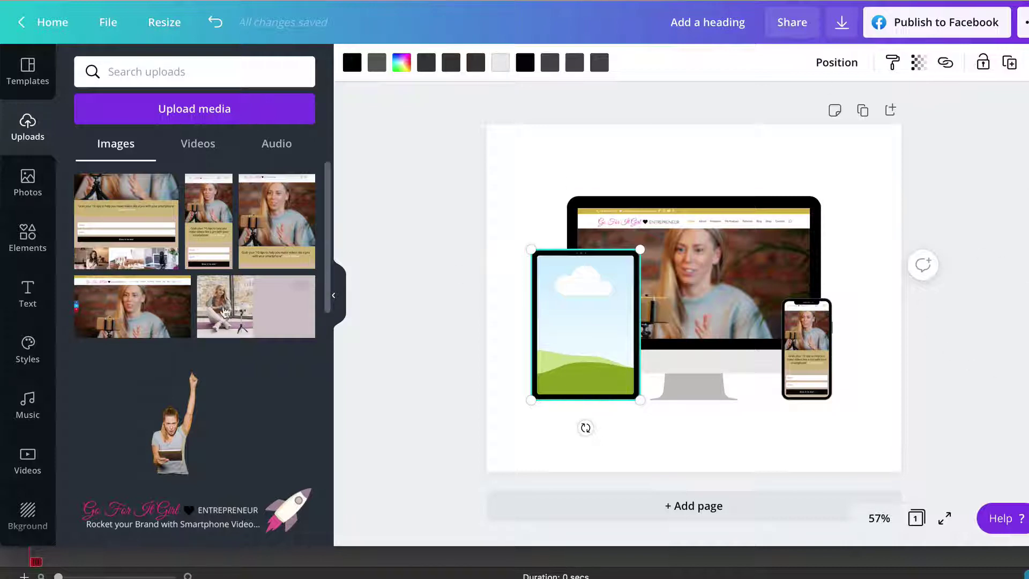
{"action": "left_click", "coordinate": [129, 316]}
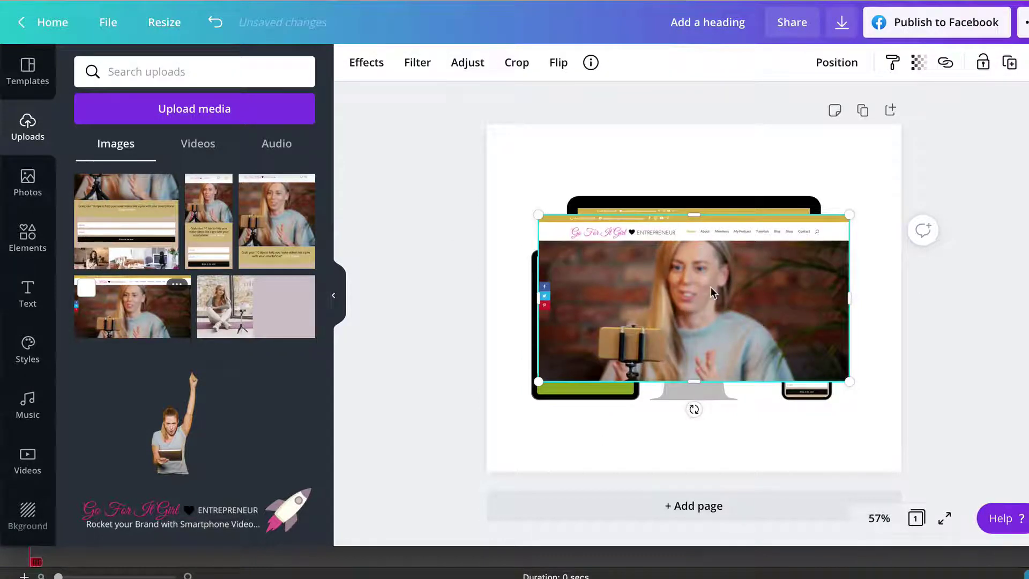
{"action": "left_click_drag", "start_coordinate": [710, 286], "coordinate": [623, 327]}
- Reposition the screenshot within the tablet frame so the website logo and the smartphone on its tripod fill the tablet's screen
{"action": "double_click", "coordinate": [564, 330]}
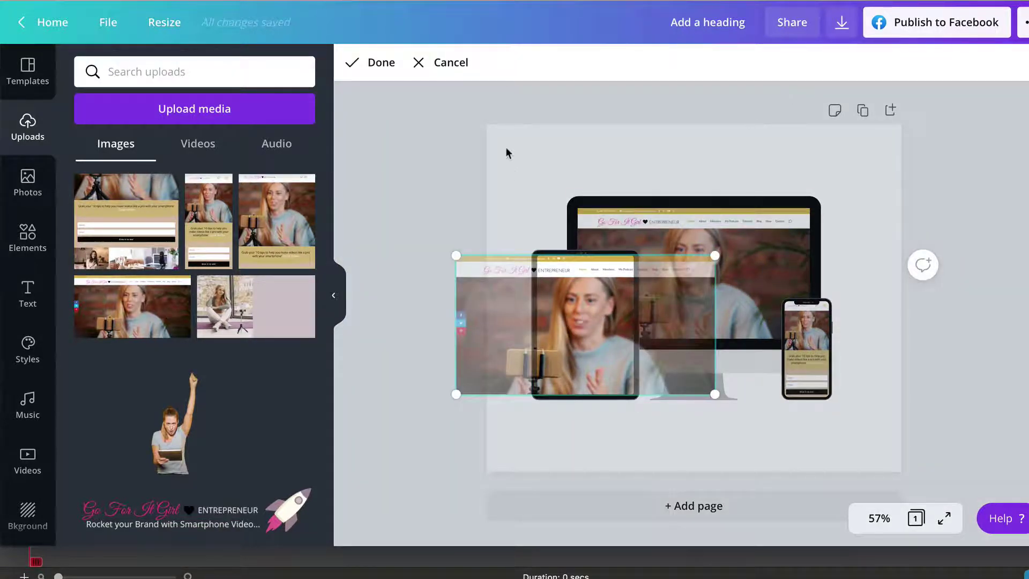
{"action": "left_click", "coordinate": [378, 63]}
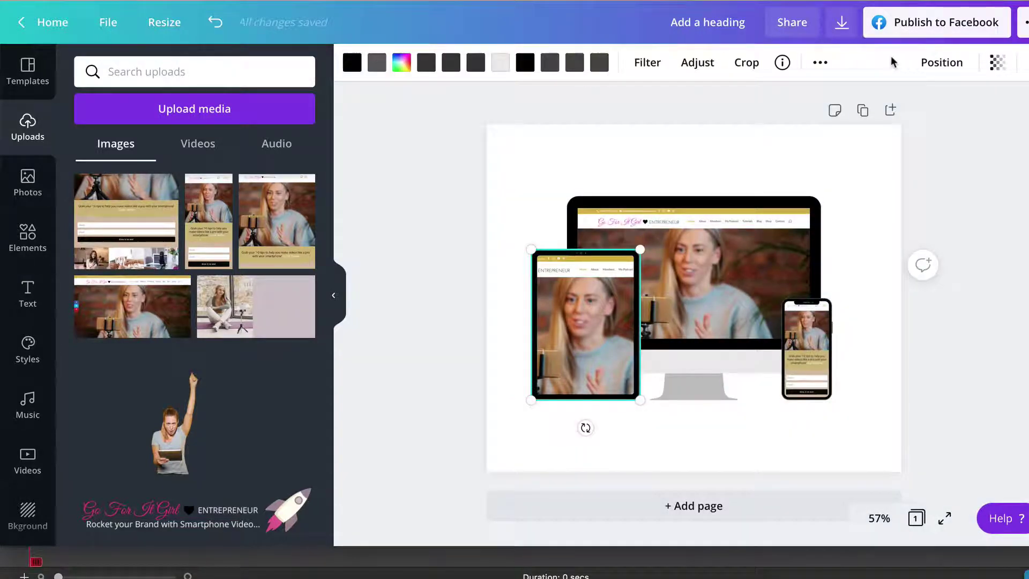
{"action": "left_click", "coordinate": [746, 63]}
{"action": "left_click_drag", "start_coordinate": [588, 341], "coordinate": [652, 349]}
{"action": "left_click", "coordinate": [699, 477]}
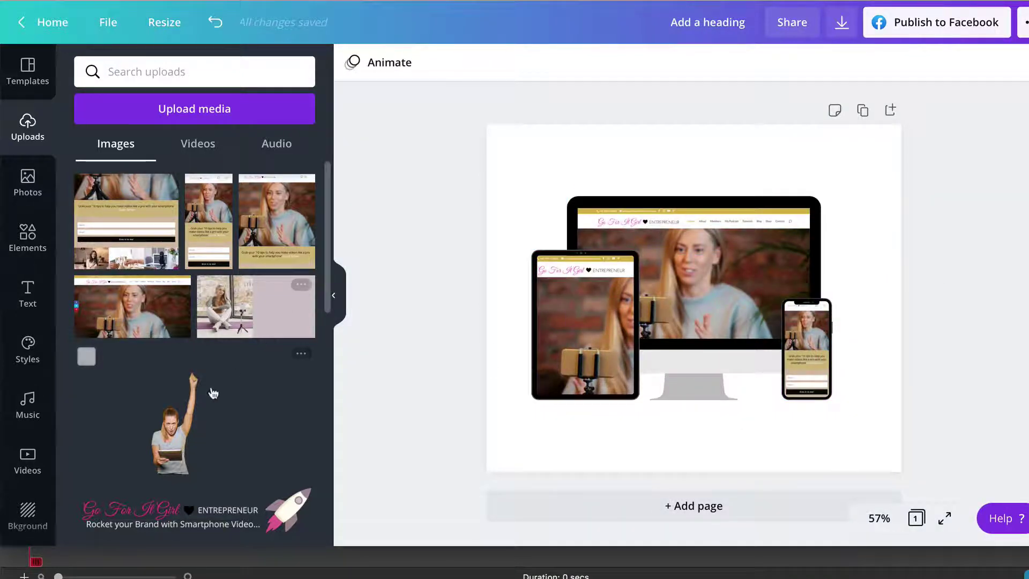
- Replace the phone frame's image with the wide website screenshot and shift it right so the smartphone on its tripod shows
{"action": "left_click_drag", "start_coordinate": [122, 325], "coordinate": [809, 335]}
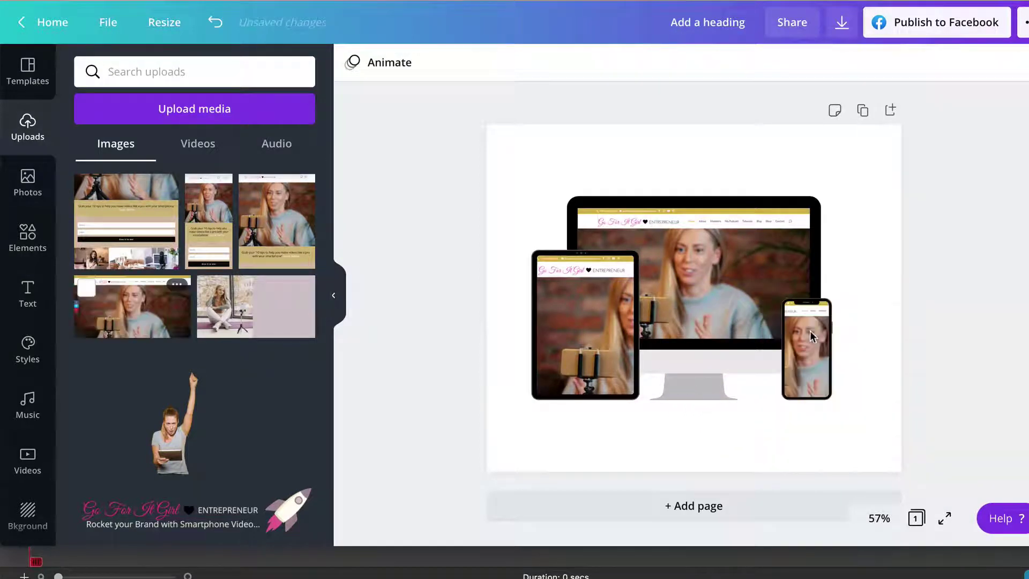
{"action": "double_click", "coordinate": [801, 336]}
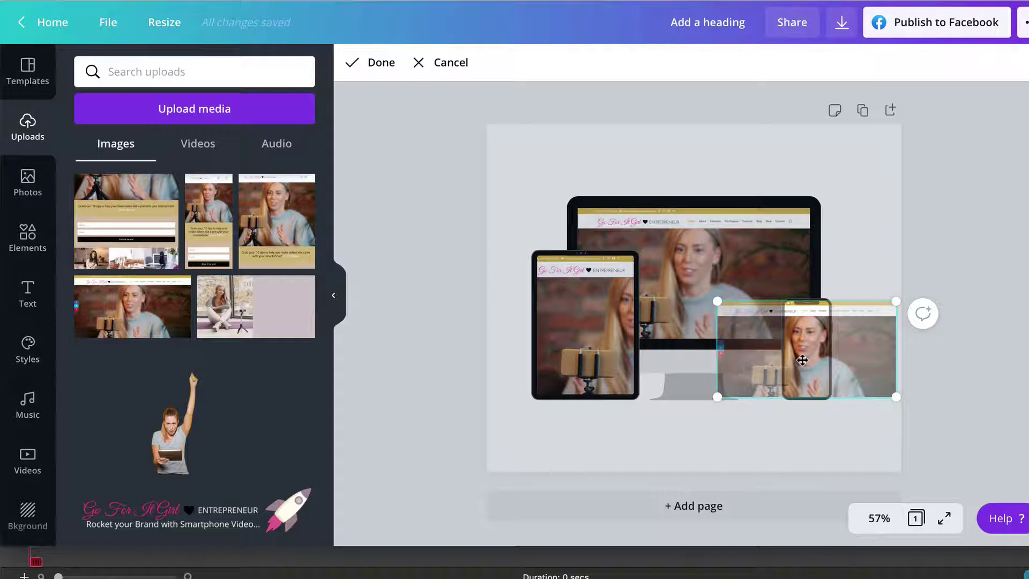
{"action": "left_click_drag", "start_coordinate": [802, 361], "coordinate": [832, 361]}
{"action": "left_click", "coordinate": [865, 214]}
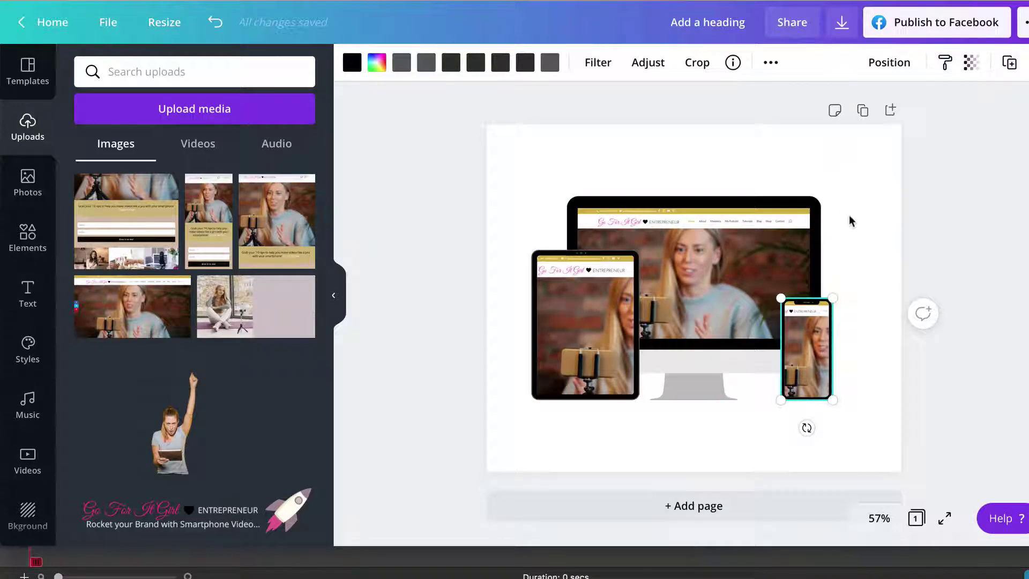
- Add a second page and place the black phone cut-out from the "mobile phone" photo results on it
{"action": "left_click", "coordinate": [693, 506]}
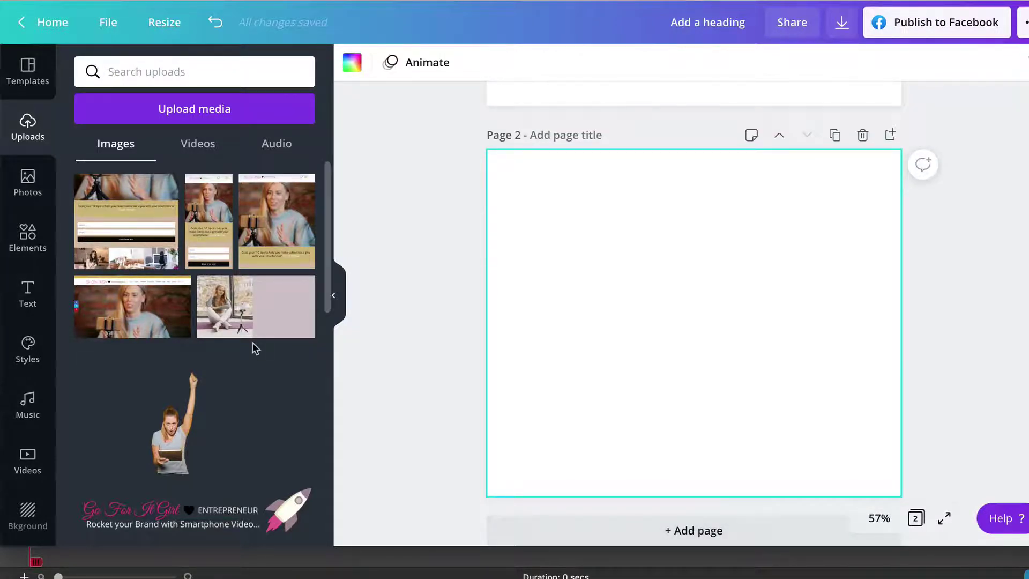
{"action": "left_click", "coordinate": [31, 191]}
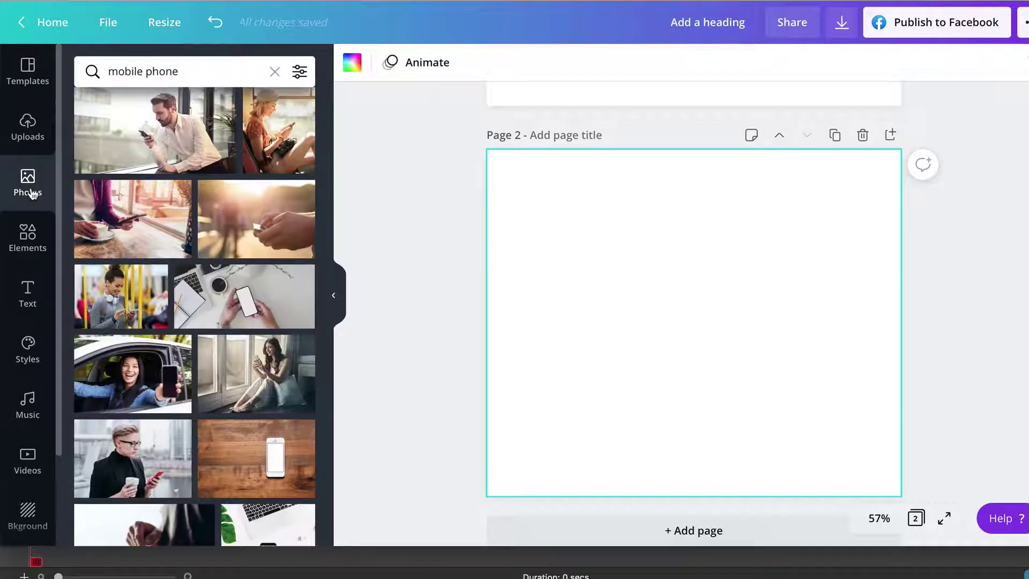
{"action": "scroll", "coordinate": [161, 166], "scroll_direction": "up", "scroll_amount": 8}
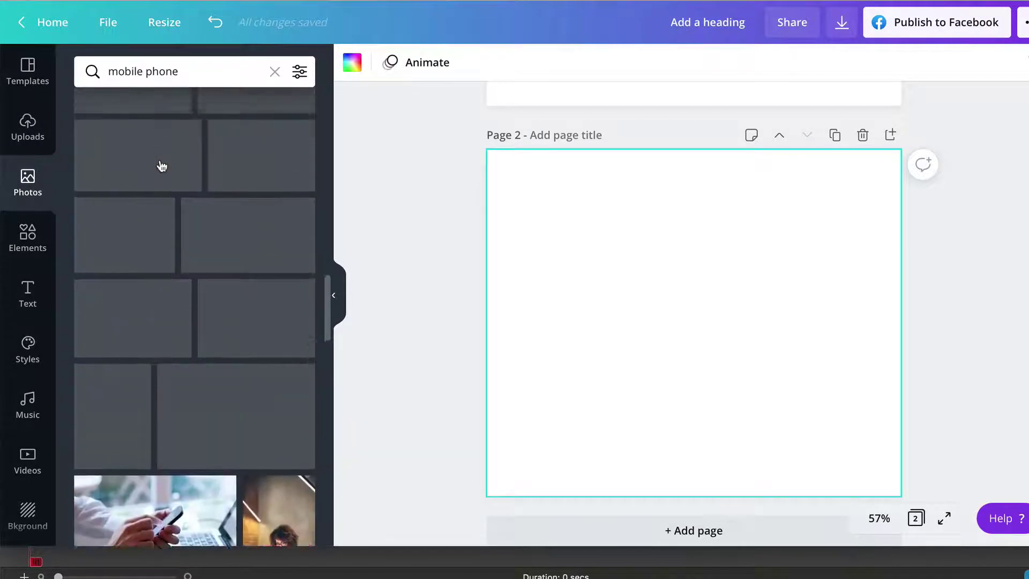
{"action": "scroll", "coordinate": [161, 166], "scroll_direction": "up", "scroll_amount": 5}
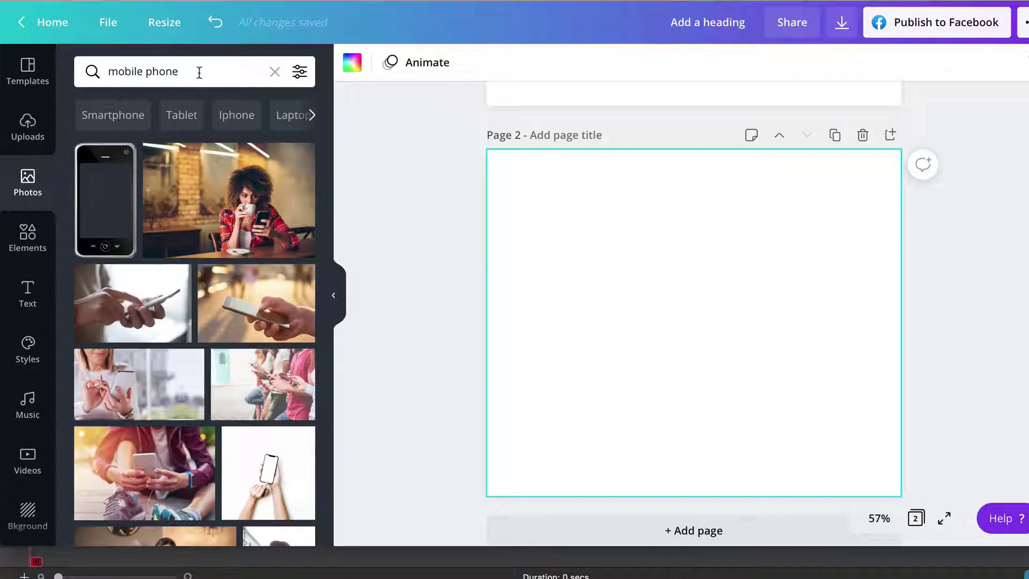
{"action": "left_click_drag", "start_coordinate": [110, 200], "coordinate": [646, 248]}
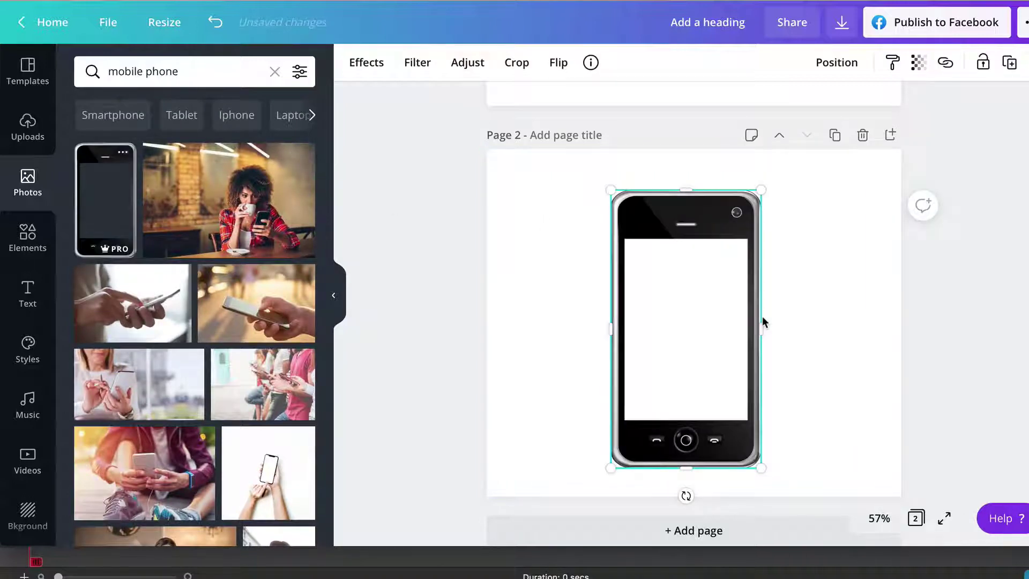
- Add a third page and place the photo of two hands using a blank-screen phone on it
{"action": "left_click", "coordinate": [706, 540]}
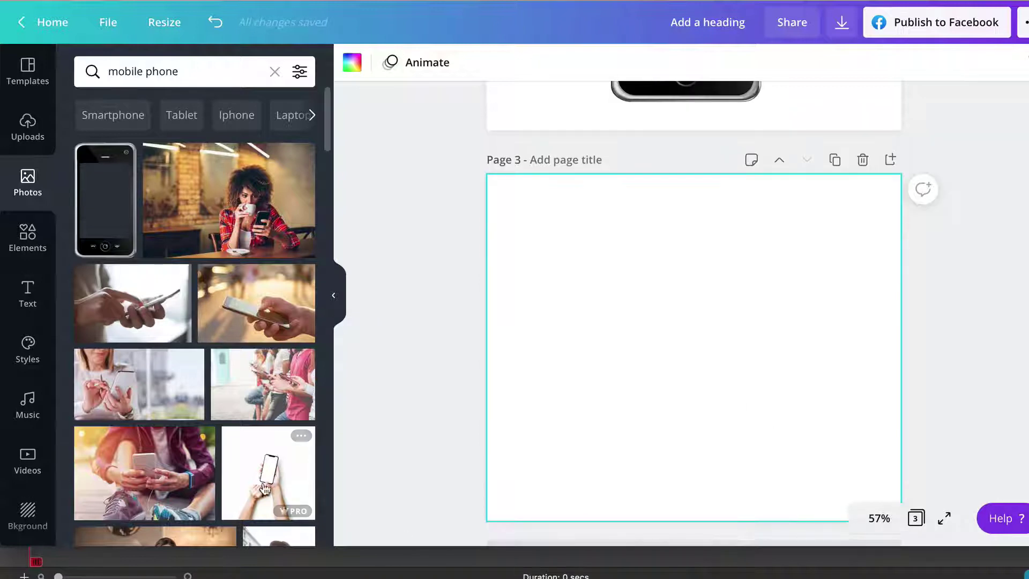
{"action": "left_click_drag", "start_coordinate": [266, 488], "coordinate": [627, 256]}
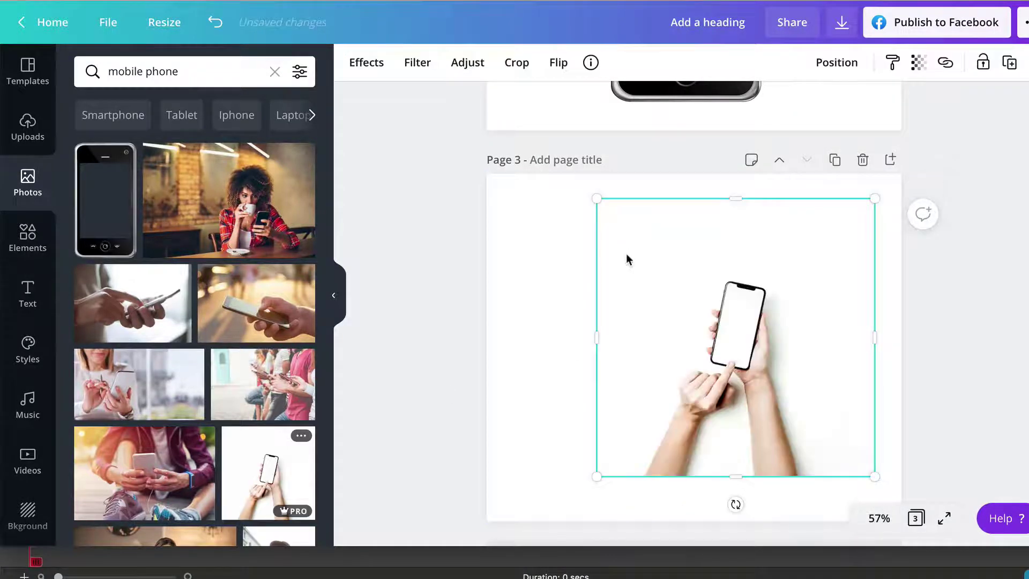
{"action": "scroll", "coordinate": [415, 431], "scroll_direction": "down", "scroll_amount": 1}
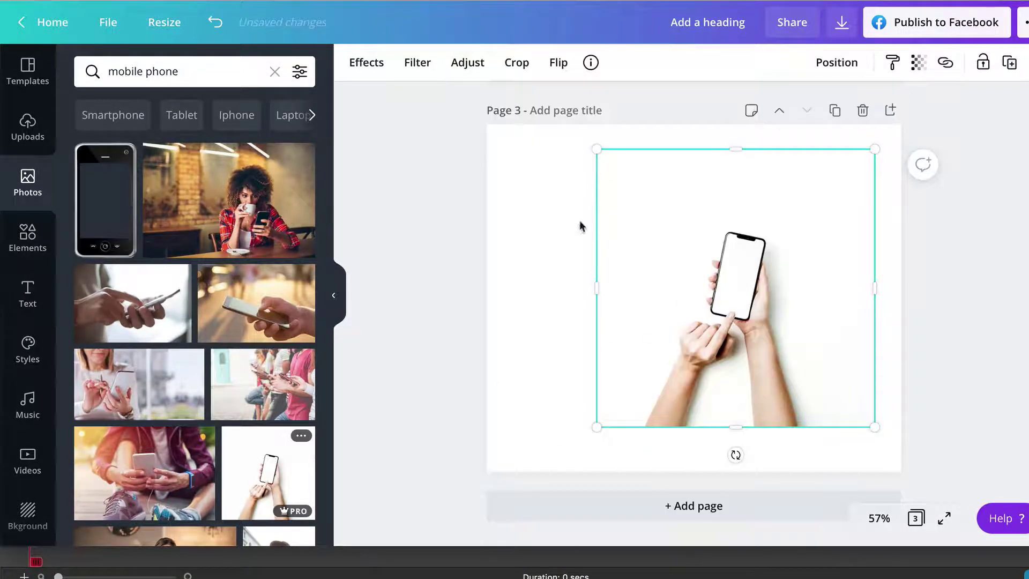
- Add a fourth page and search the stock photos for "computer"
{"action": "left_click", "coordinate": [676, 512]}
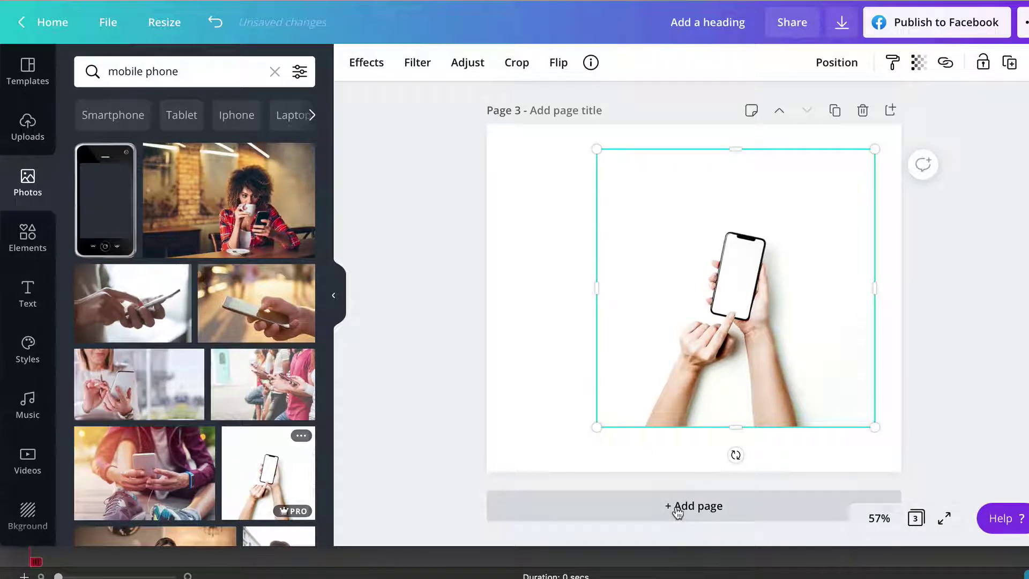
{"action": "left_click", "coordinate": [206, 67]}
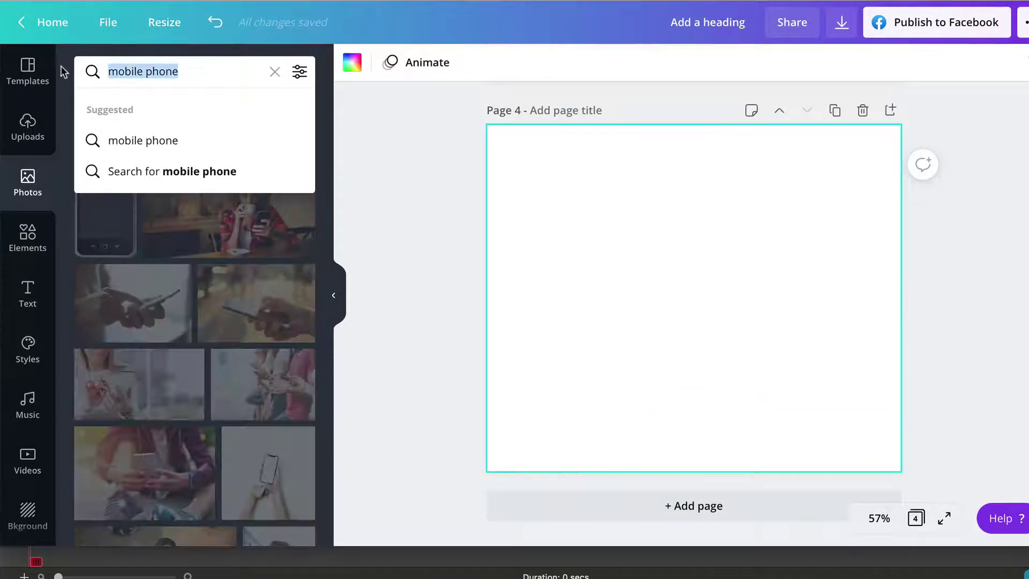
{"action": "type", "text": "compute"}
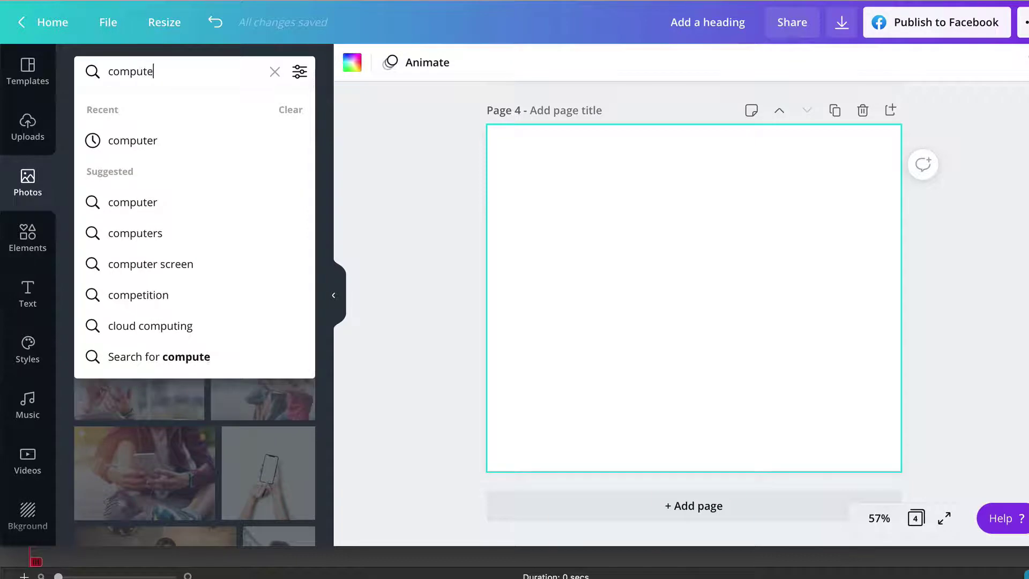
{"action": "type", "text": "r"}
{"action": "key", "text": "Return"}
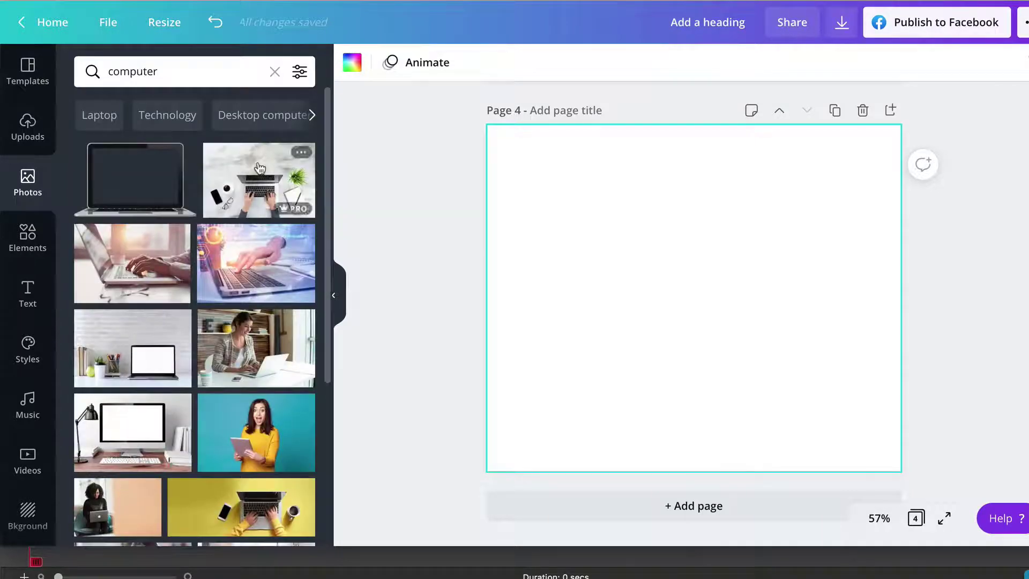
- Fill page 4 with the photo of a blank-screen desktop monitor on a wooden desk beside a black lamp
{"action": "scroll", "coordinate": [250, 348], "scroll_direction": "down", "scroll_amount": 2}
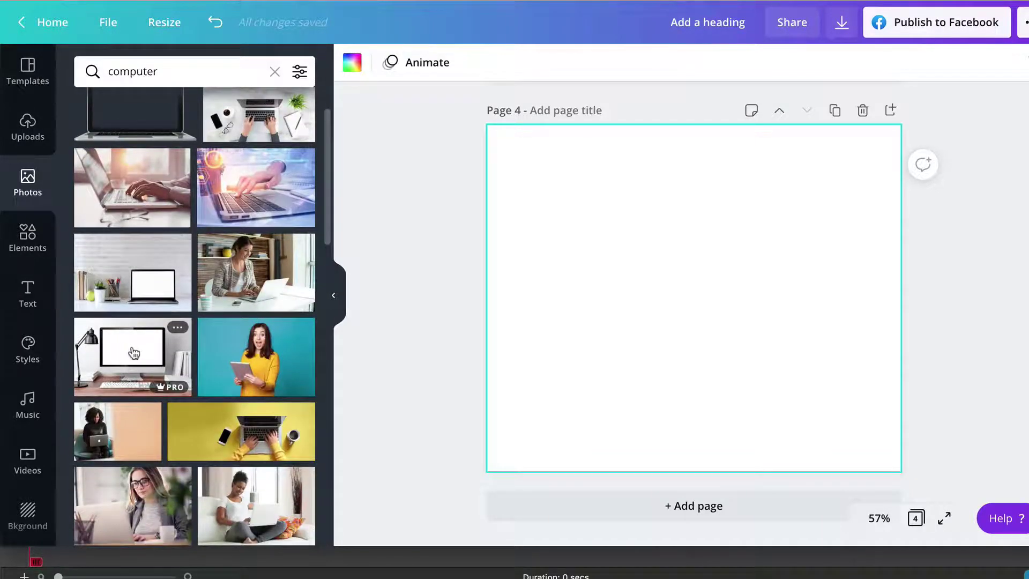
{"action": "left_click_drag", "start_coordinate": [130, 355], "coordinate": [532, 156]}
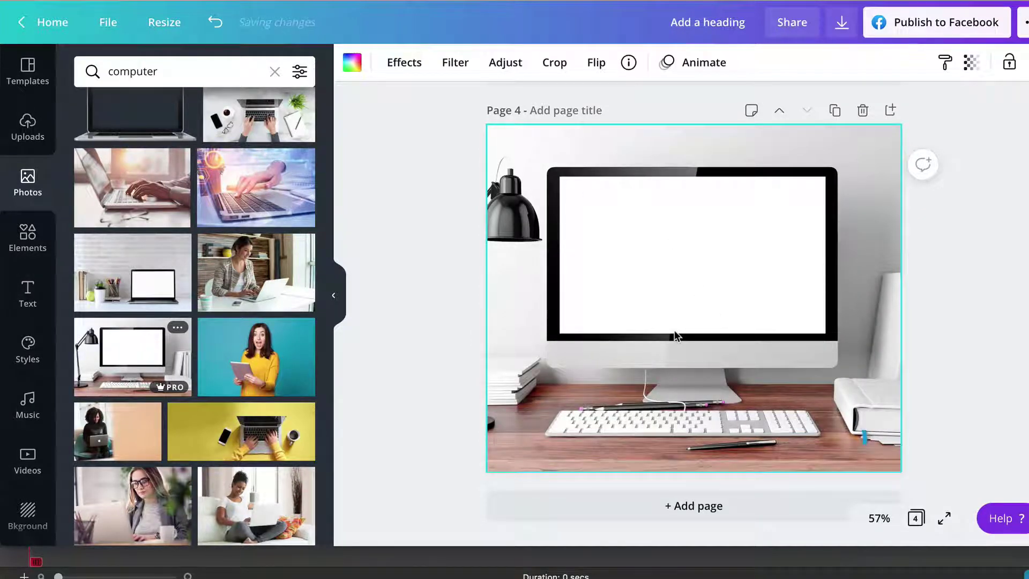
{"action": "left_click", "coordinate": [953, 287]}
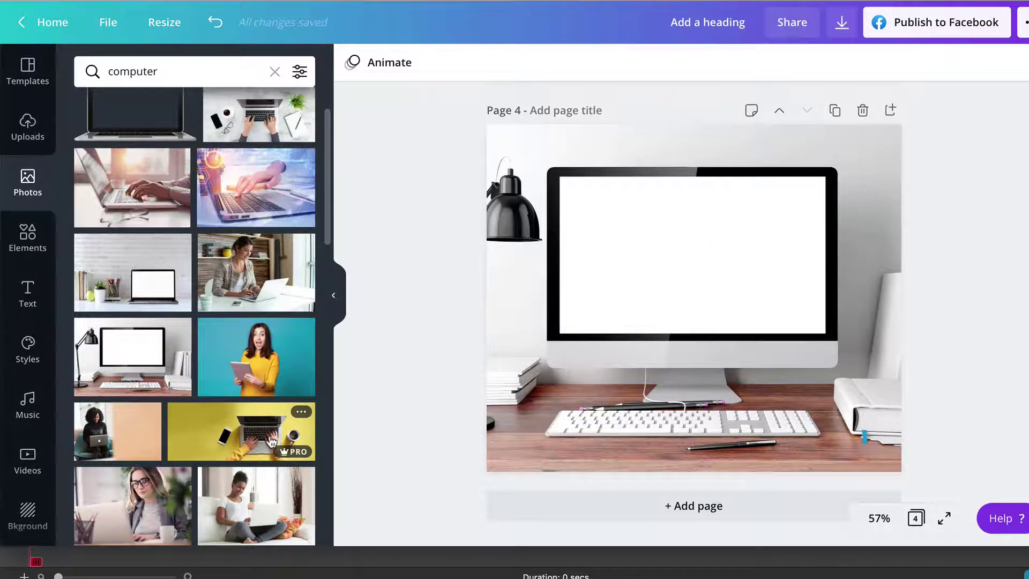
{"action": "scroll", "coordinate": [271, 441], "scroll_direction": "down", "scroll_amount": 5}
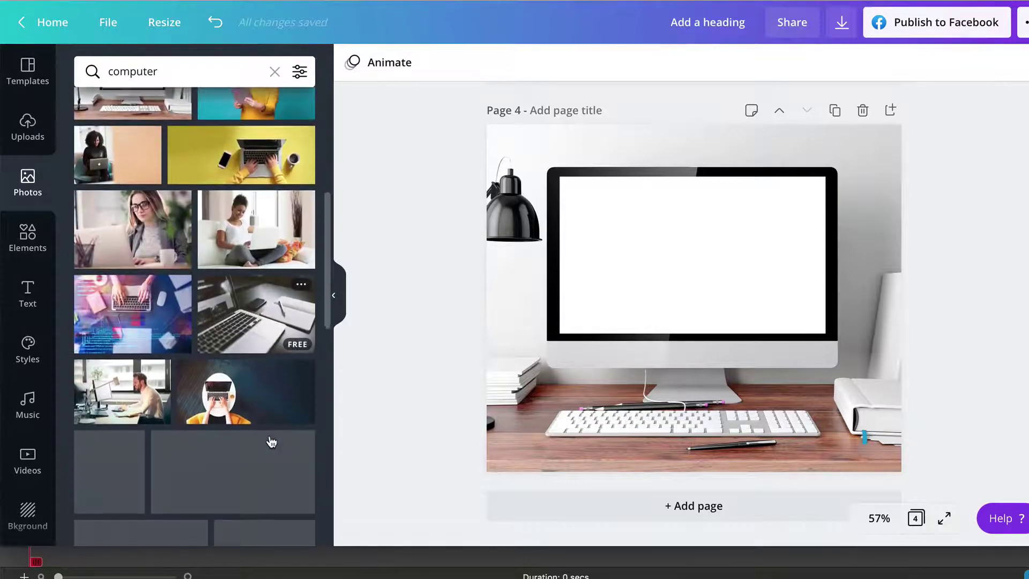
{"action": "scroll", "coordinate": [271, 440], "scroll_direction": "down", "scroll_amount": 3}
{"action": "scroll", "coordinate": [271, 440], "scroll_direction": "up", "scroll_amount": 5}
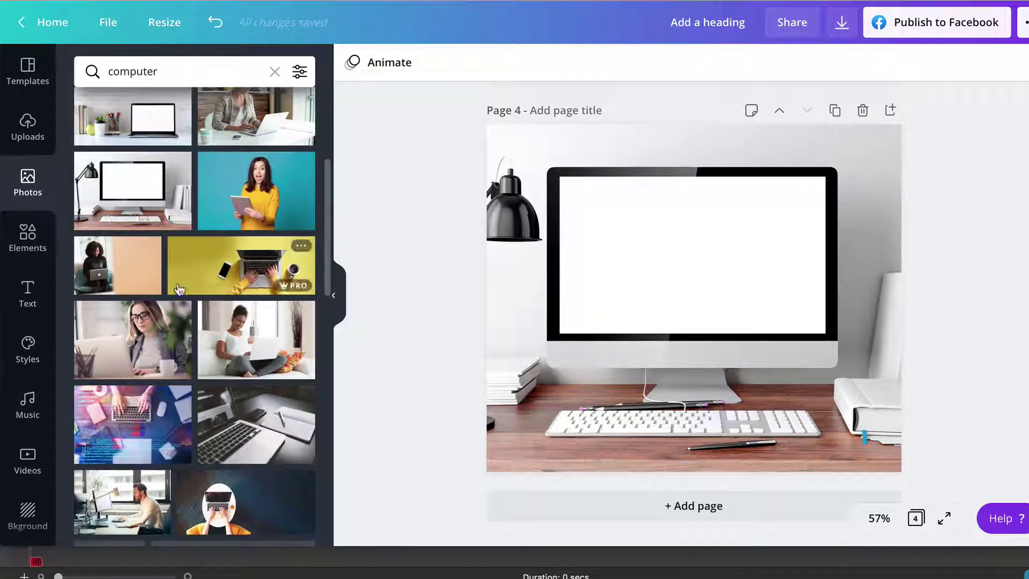
- Place the uploaded wide website screenshot over the monitor's blank screen and crop its lower edge to the screen's bottom
{"action": "left_click", "coordinate": [22, 138]}
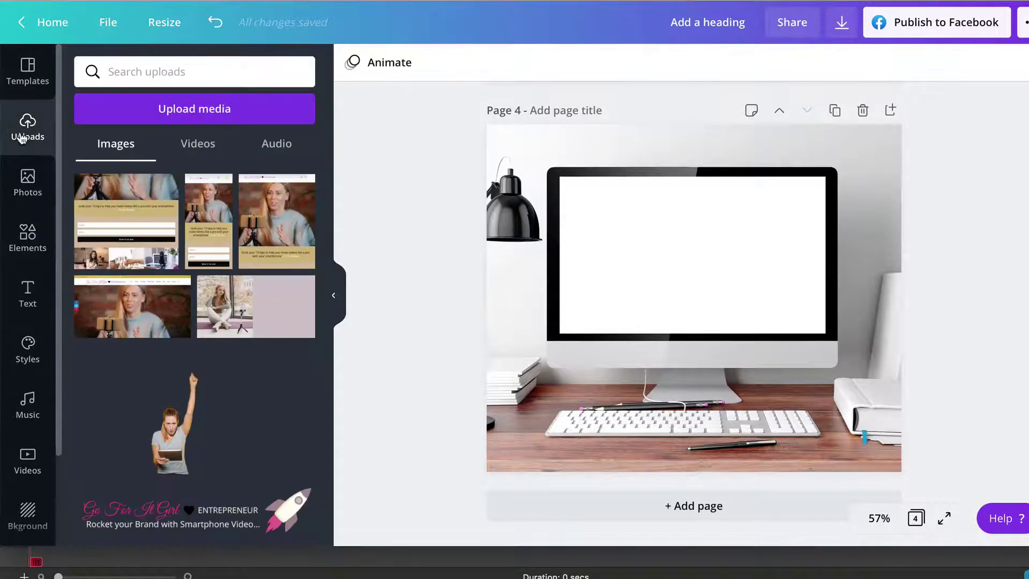
{"action": "left_click_drag", "start_coordinate": [104, 321], "coordinate": [588, 223]}
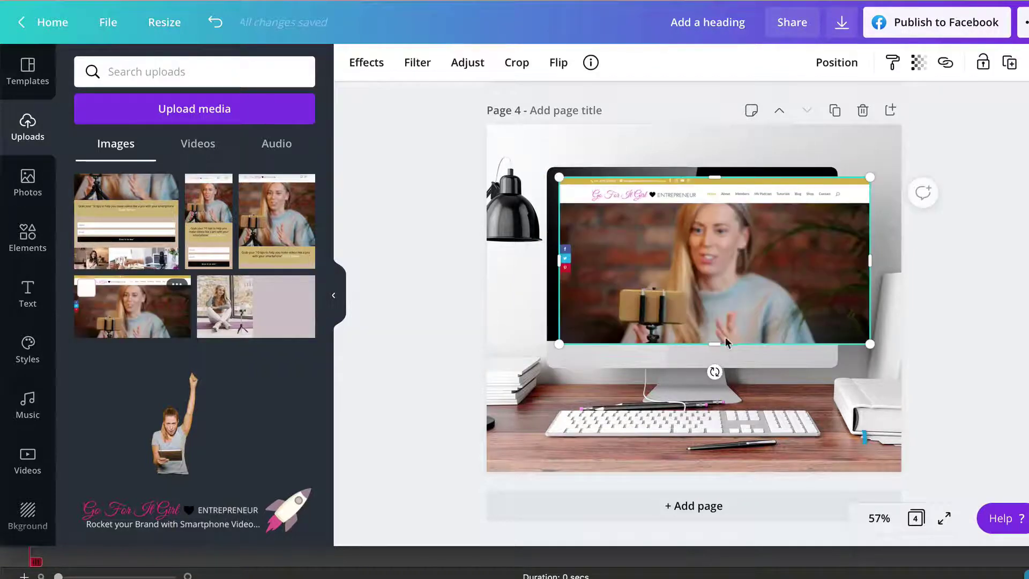
{"action": "left_click_drag", "start_coordinate": [714, 344], "coordinate": [715, 332]}
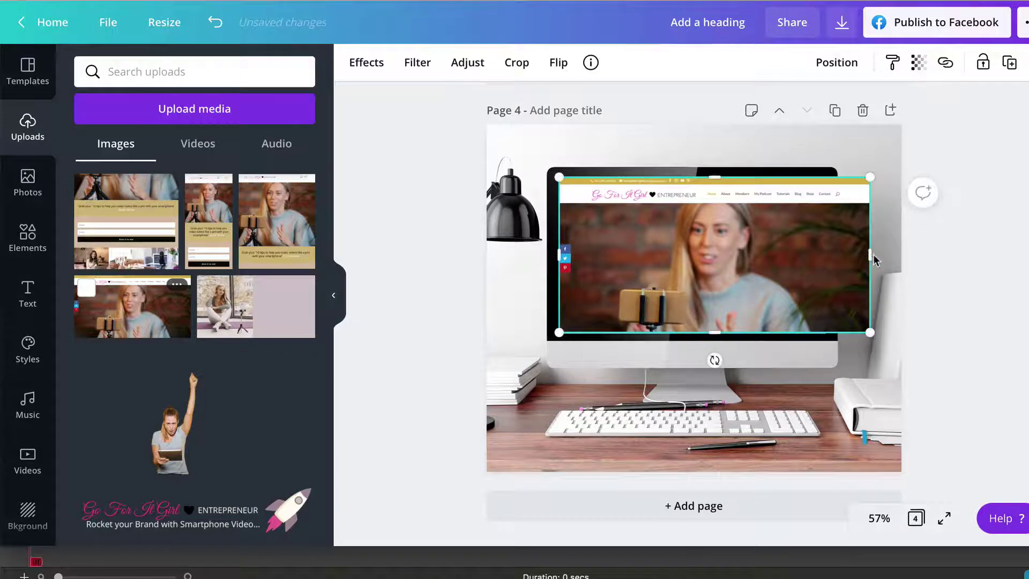
{"action": "left_click_drag", "start_coordinate": [869, 257], "coordinate": [869, 257]}
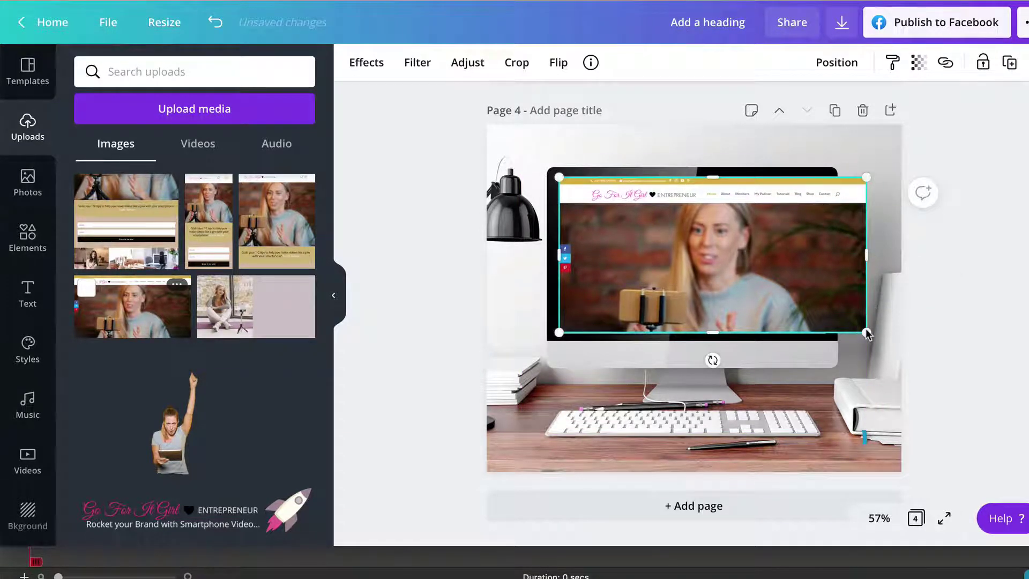
- Shrink the website screenshot to the monitor screen's width and adjust its bottom crop so it exactly covers the white area
{"action": "left_click_drag", "start_coordinate": [866, 333], "coordinate": [825, 320]}
{"action": "left_click_drag", "start_coordinate": [690, 314], "coordinate": [692, 336]}
{"action": "left_click_drag", "start_coordinate": [691, 292], "coordinate": [691, 292]}
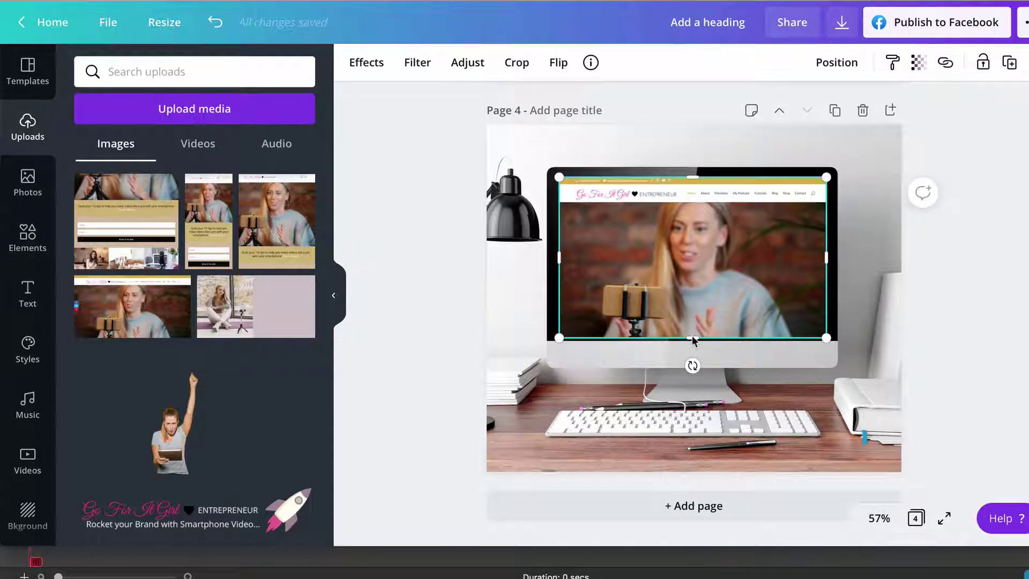
{"action": "left_click_drag", "start_coordinate": [692, 338], "coordinate": [691, 333]}
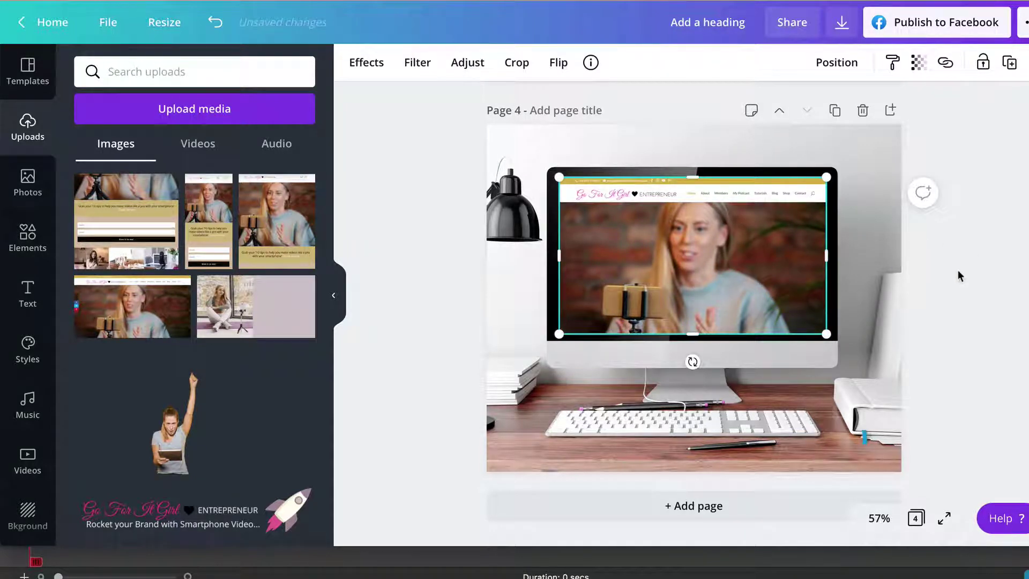
{"action": "left_click", "coordinate": [959, 276]}
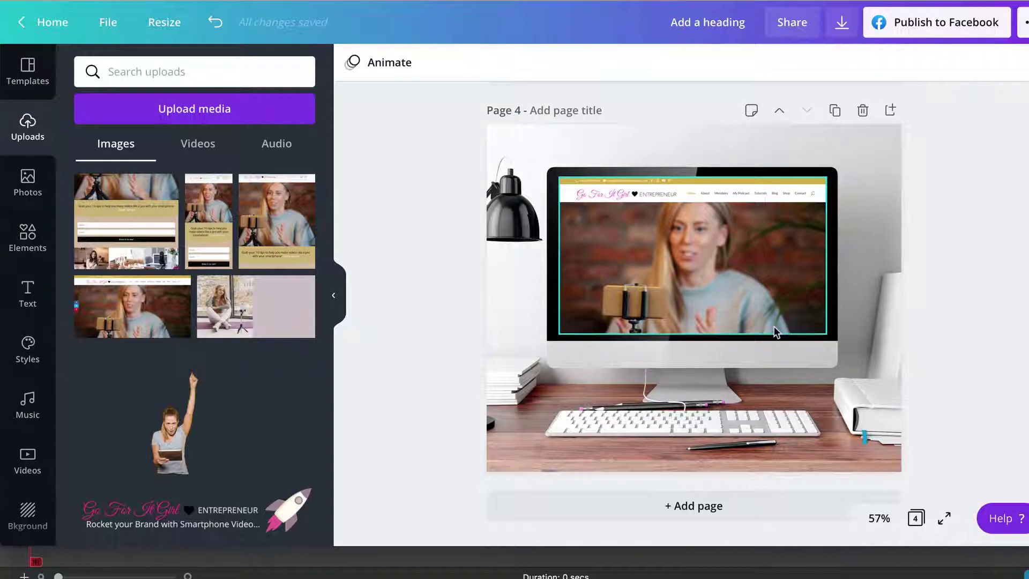
- Try the Pan, Stomp, Pop and Breathe animations on page 1 with the three device mockups
{"action": "scroll", "coordinate": [774, 326], "scroll_direction": "up", "scroll_amount": 2}
{"action": "scroll", "coordinate": [622, 231], "scroll_direction": "up", "scroll_amount": 20}
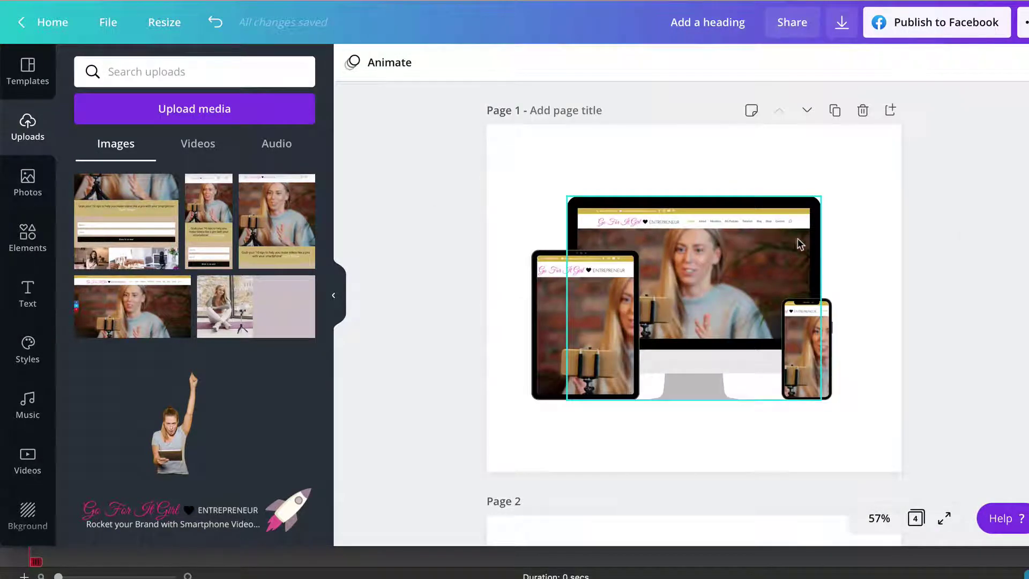
{"action": "scroll", "coordinate": [918, 331], "scroll_direction": "down", "scroll_amount": 2}
{"action": "scroll", "coordinate": [918, 331], "scroll_direction": "up", "scroll_amount": 2}
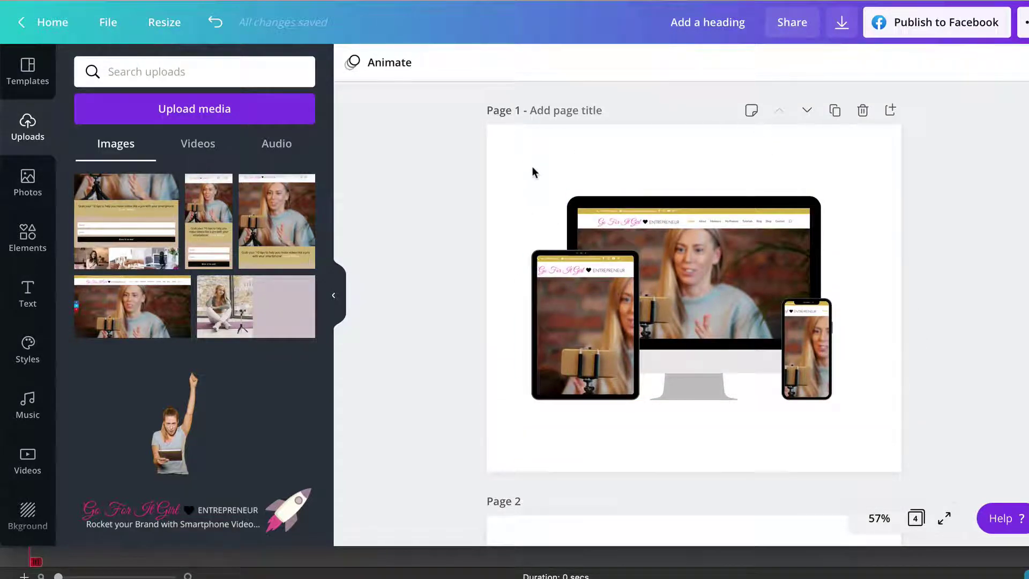
{"action": "left_click", "coordinate": [363, 64]}
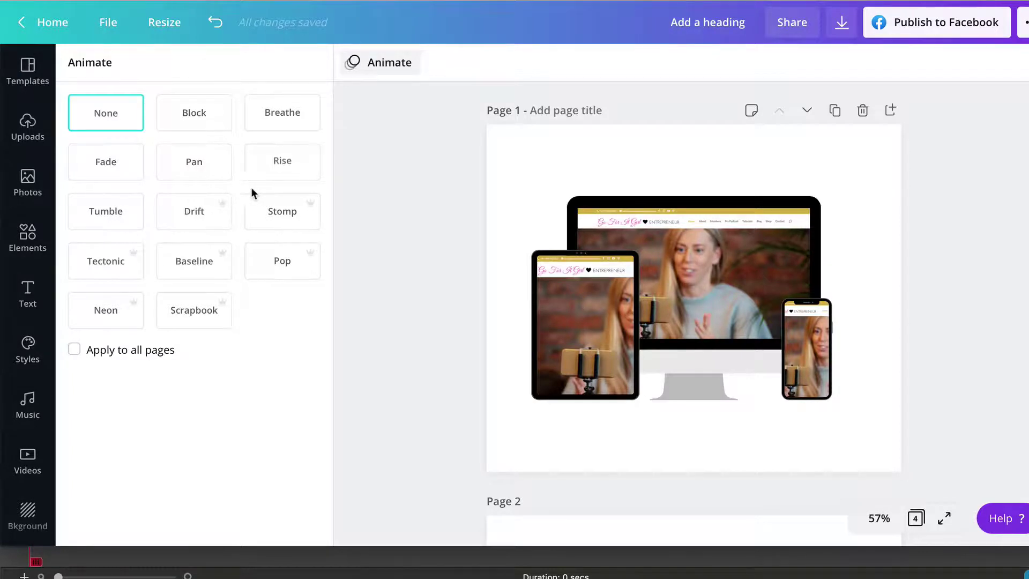
{"action": "left_click", "coordinate": [198, 169]}
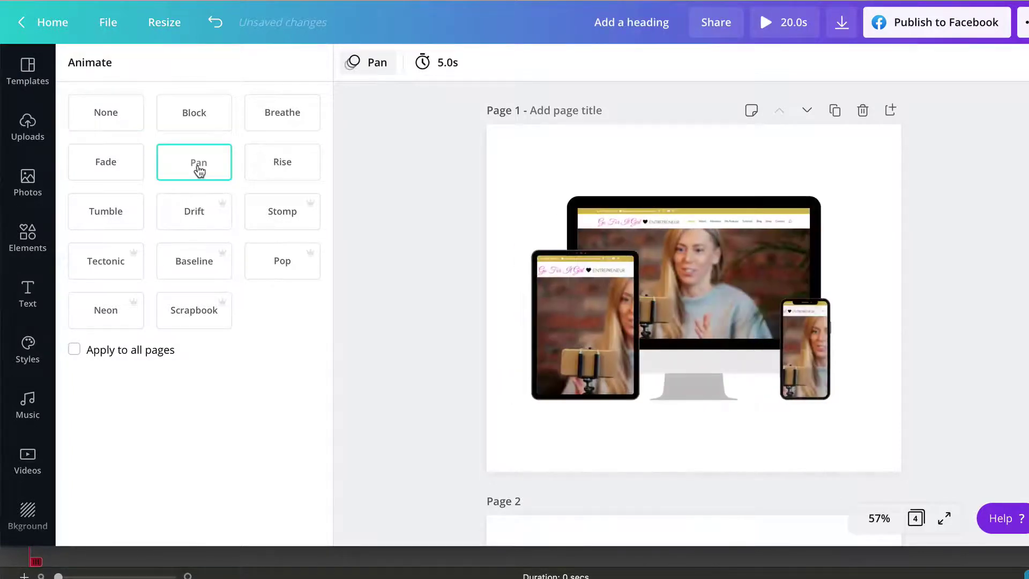
{"action": "left_click", "coordinate": [288, 226]}
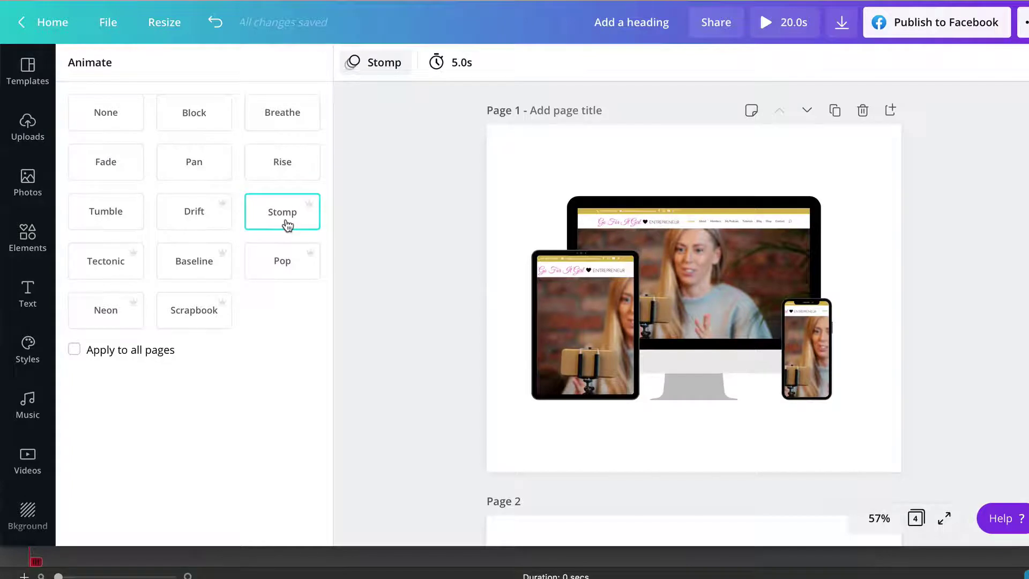
{"action": "left_click", "coordinate": [289, 267]}
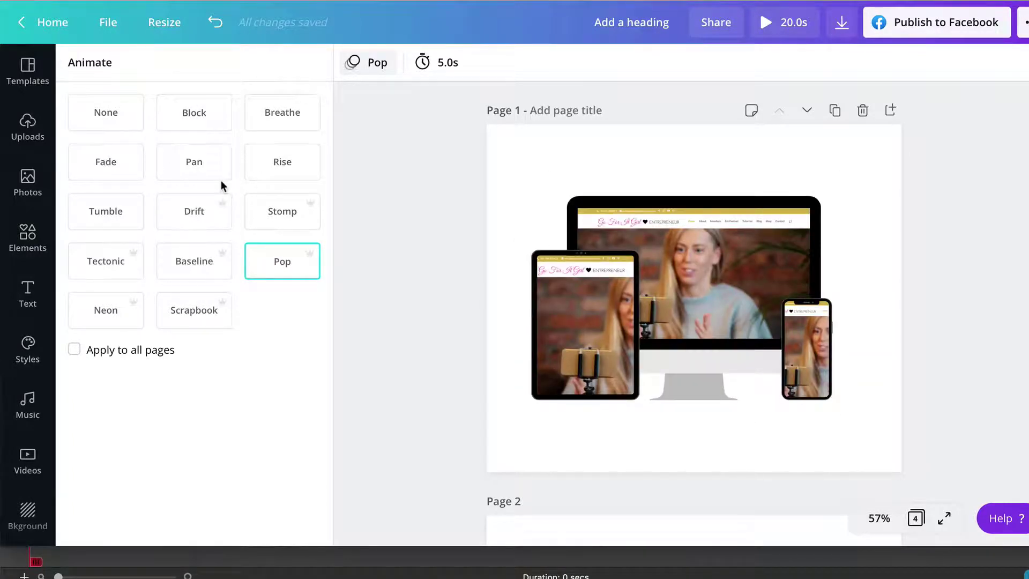
{"action": "left_click", "coordinate": [289, 130]}
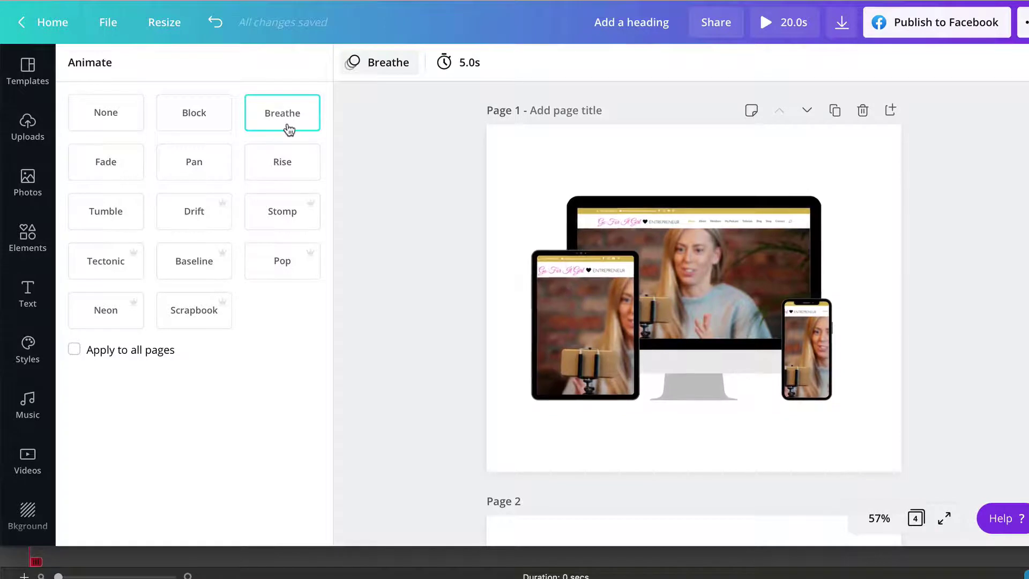
- Check which file types are offered for downloading the animated design, without downloading it
{"action": "left_click", "coordinate": [840, 26]}
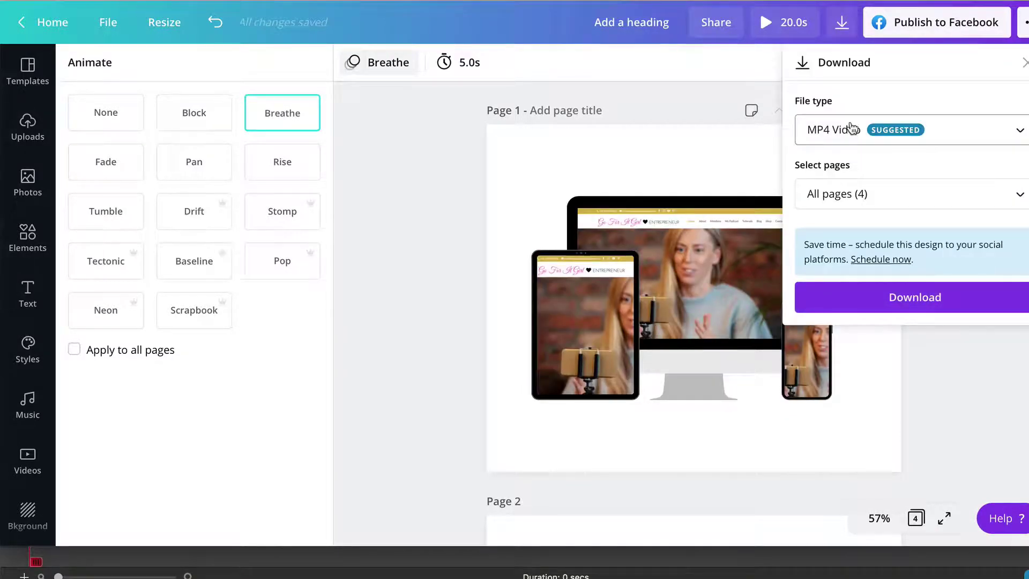
{"action": "left_click", "coordinate": [852, 129]}
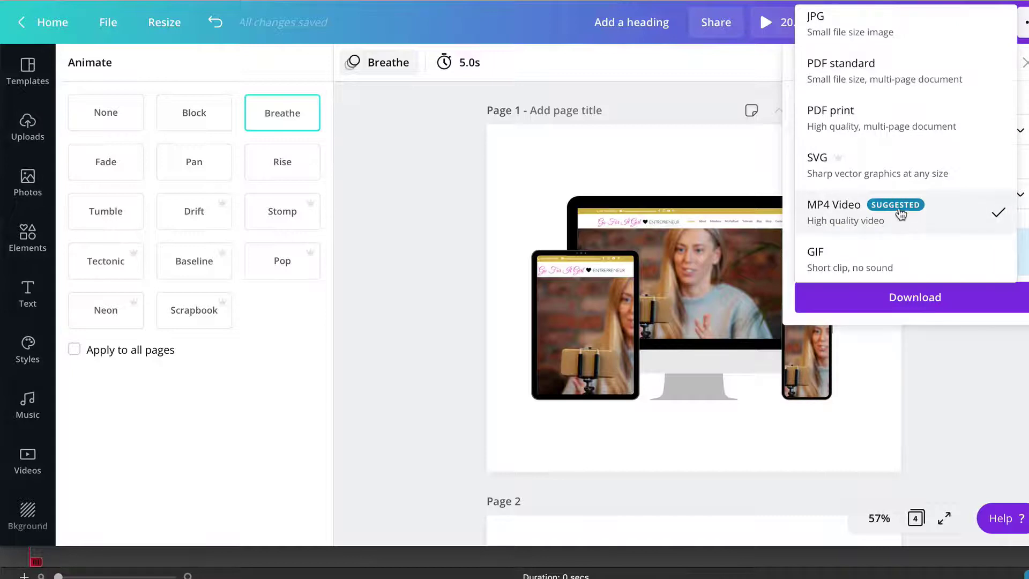
{"action": "left_click", "coordinate": [459, 337]}
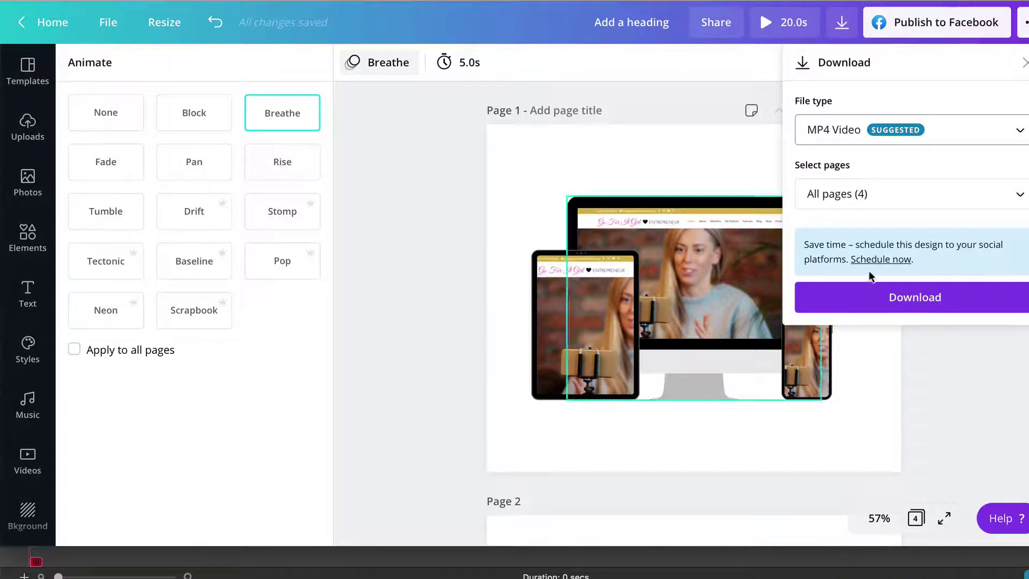
{"action": "left_click", "coordinate": [959, 369]}
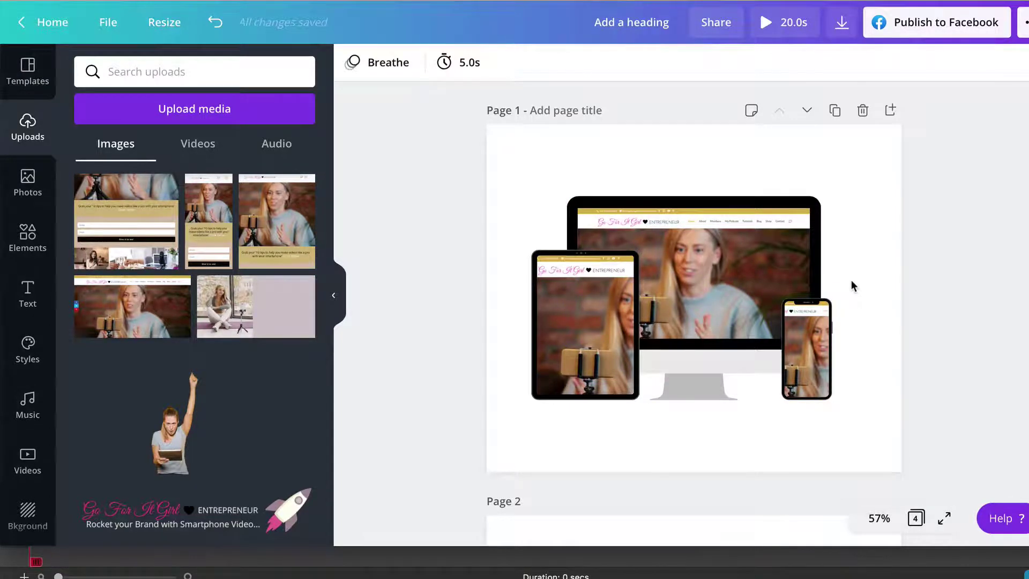
- Try the brand colour #cbc0c4 and the dark brown photo colour as page 1's background, and restore it to white
{"action": "left_click", "coordinate": [513, 146]}
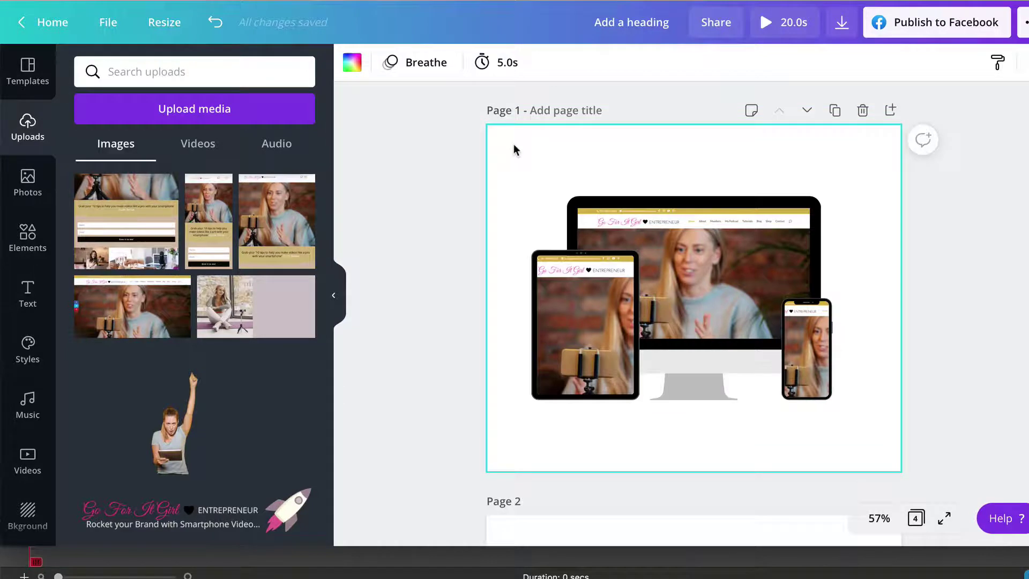
{"action": "left_click", "coordinate": [352, 62]}
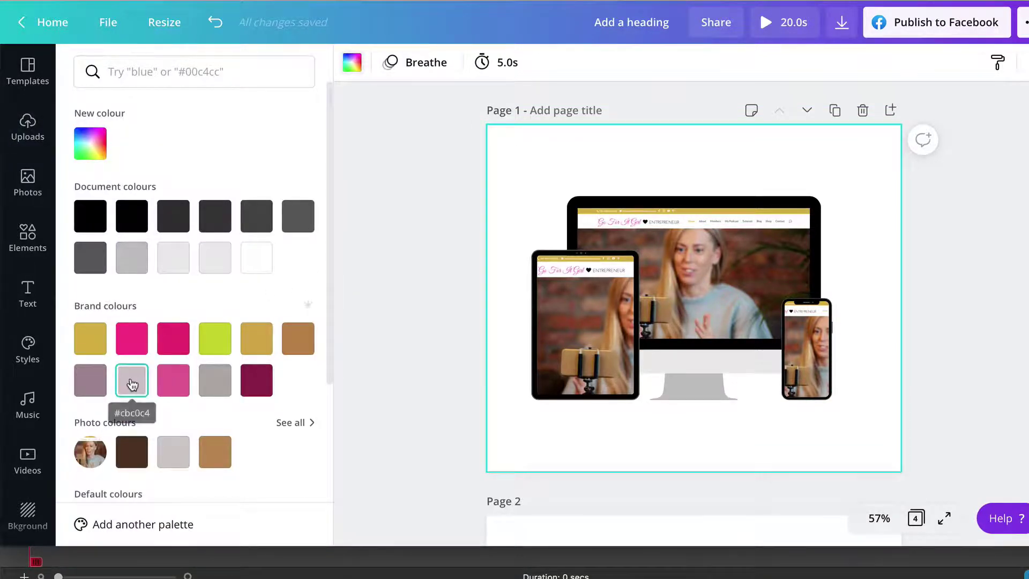
{"action": "left_click", "coordinate": [132, 383]}
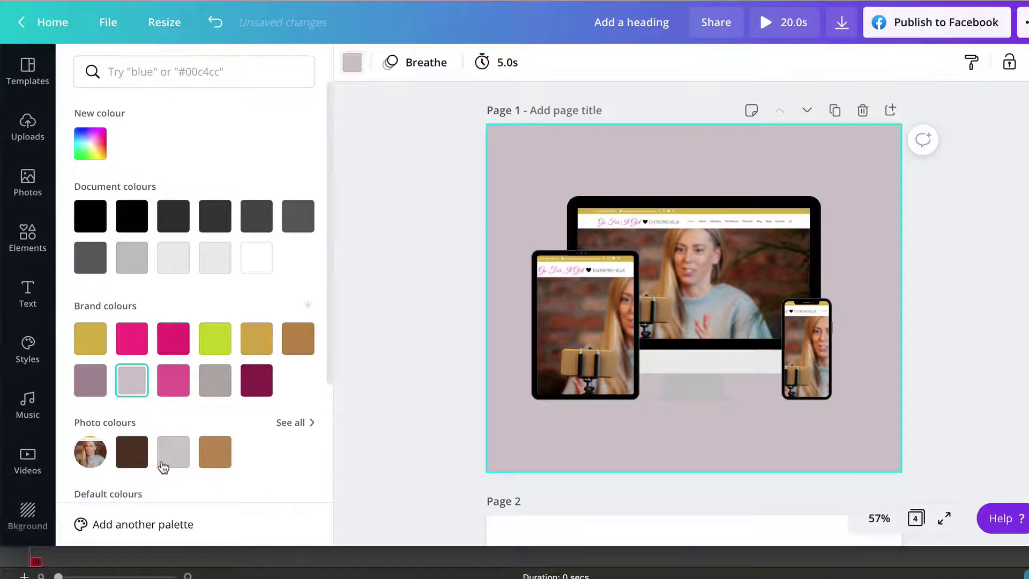
{"action": "left_click", "coordinate": [139, 462]}
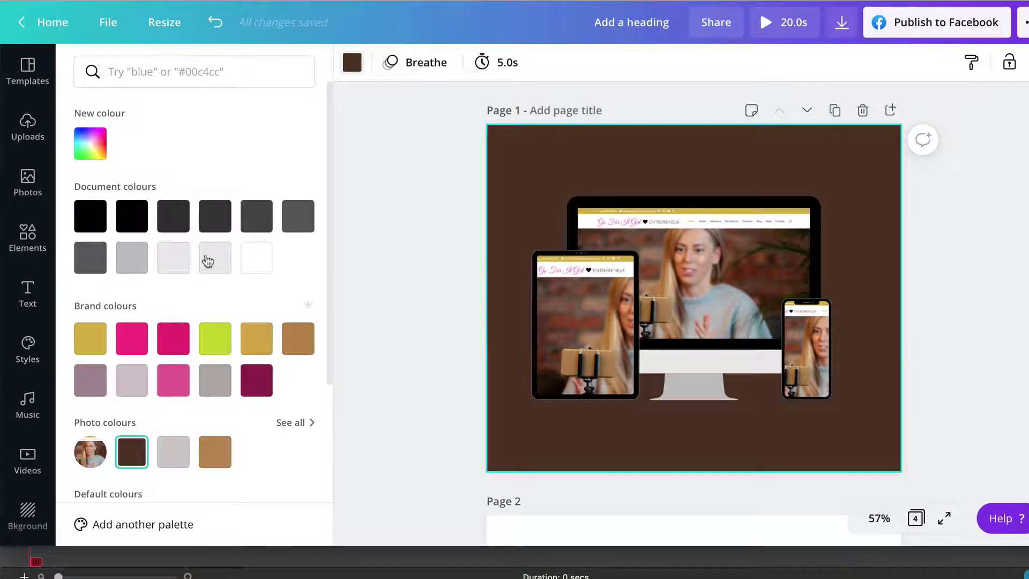
{"action": "left_click", "coordinate": [258, 268]}
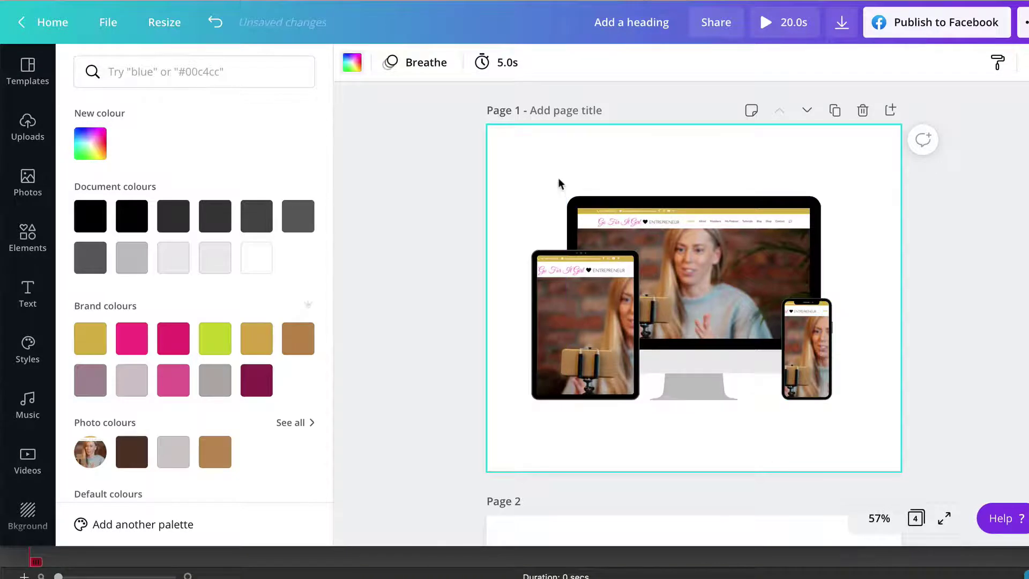
- Set page 1's animation to None
{"action": "left_click", "coordinate": [415, 71]}
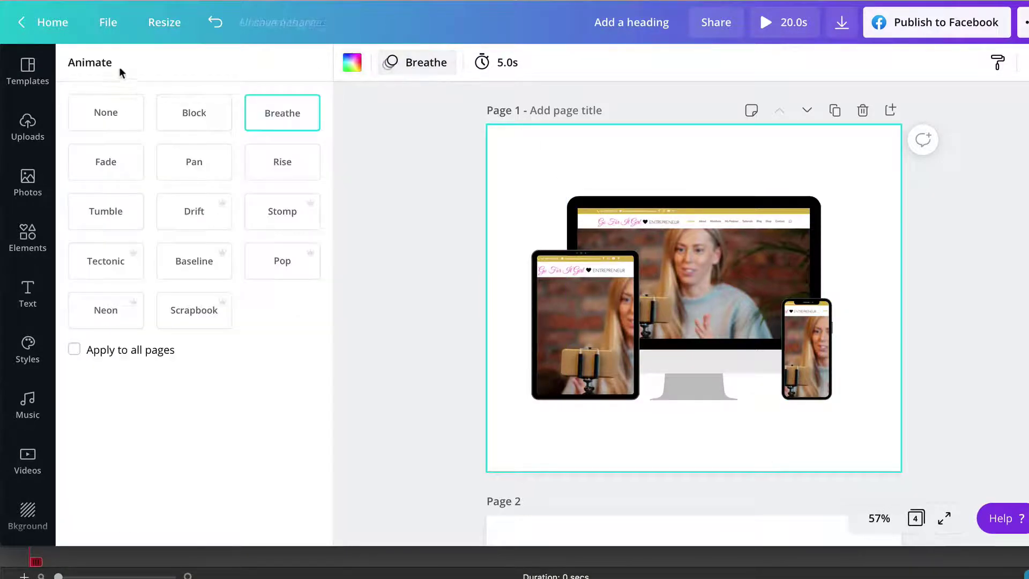
{"action": "left_click", "coordinate": [115, 112]}
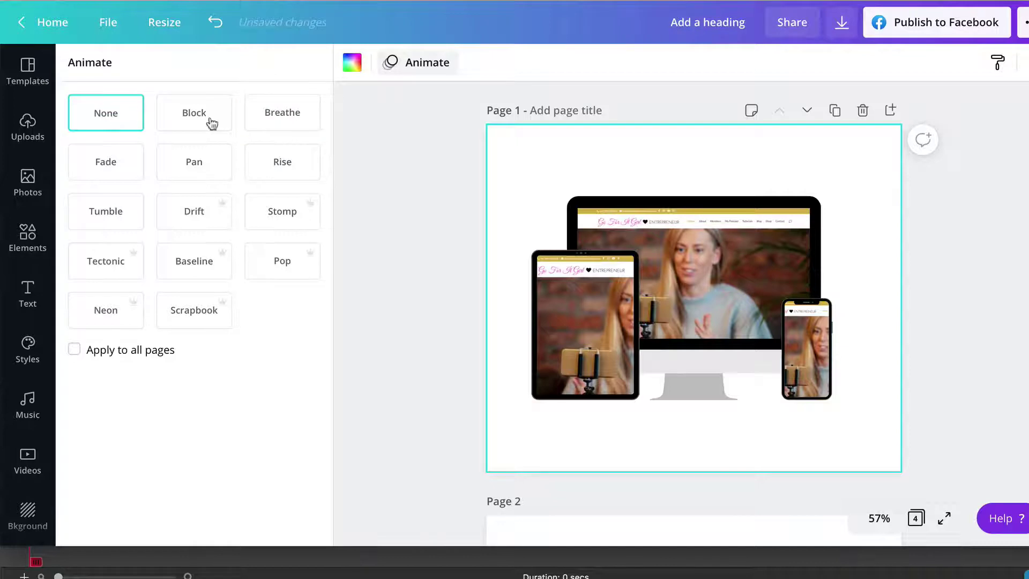
{"action": "key", "text": "Escape"}
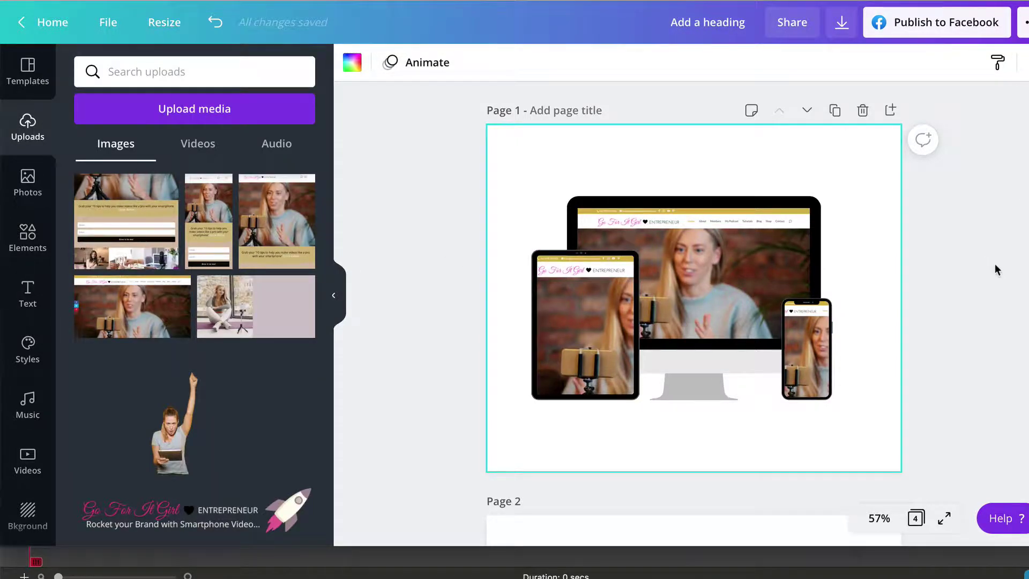
- Look over the device mockup pages and check the PNG download options for the four-page design, without downloading it
{"action": "scroll", "coordinate": [995, 264], "scroll_direction": "down", "scroll_amount": 8}
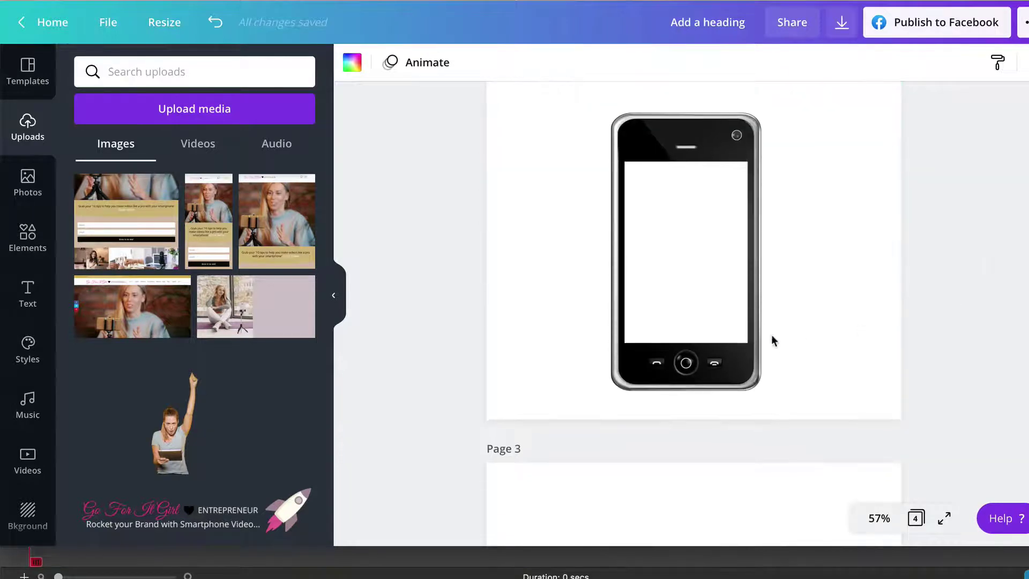
{"action": "scroll", "coordinate": [803, 261], "scroll_direction": "down", "scroll_amount": 5}
{"action": "scroll", "coordinate": [802, 367], "scroll_direction": "up", "scroll_amount": 8}
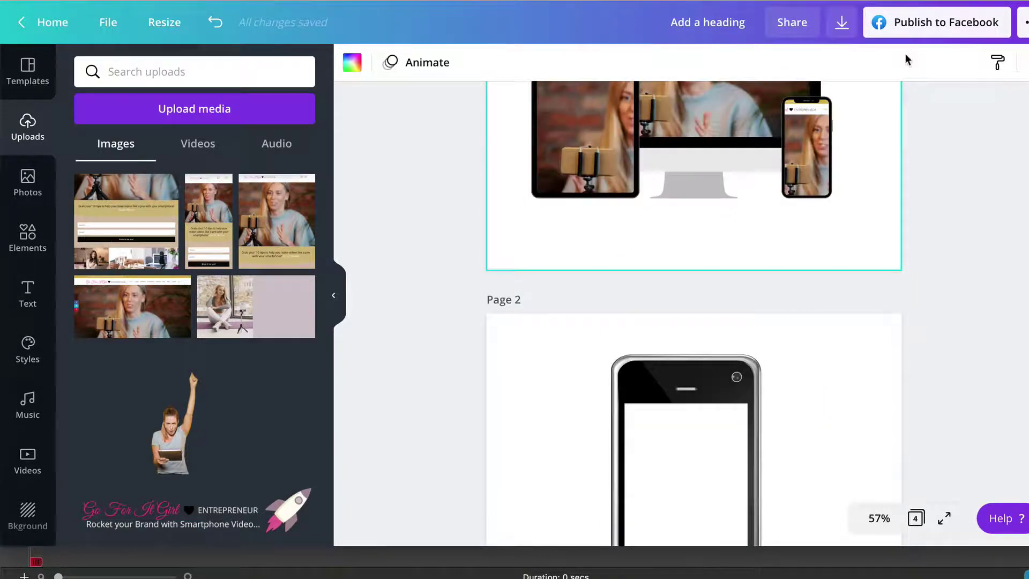
{"action": "left_click", "coordinate": [843, 24]}
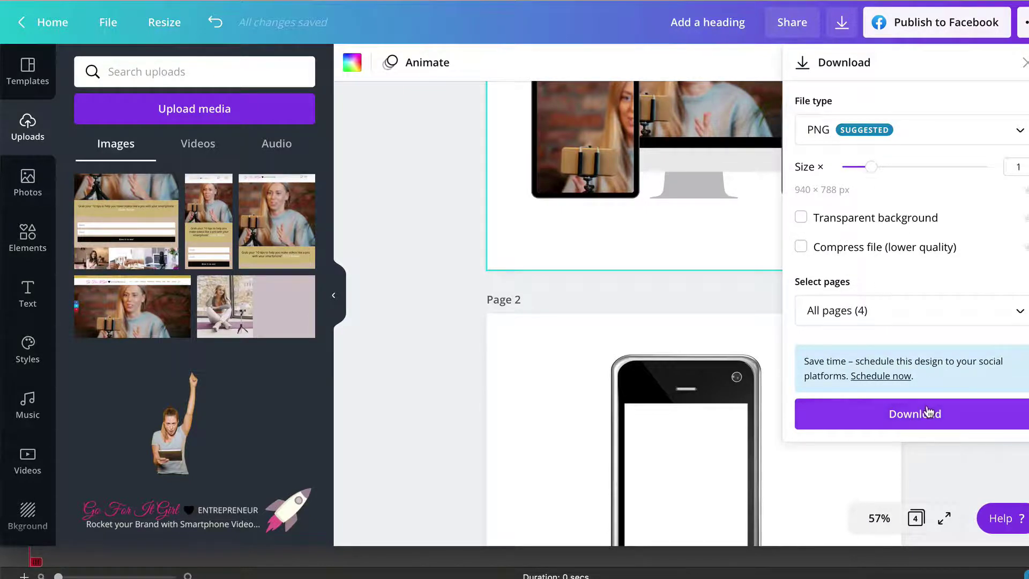
{"action": "left_click", "coordinate": [435, 453]}
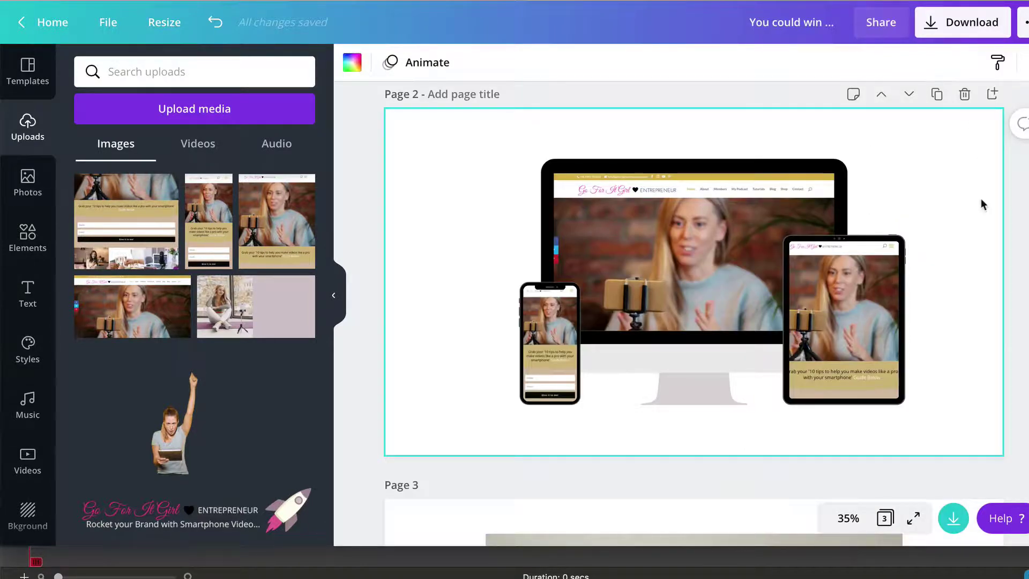
- Check the transparent-background PNG download option for the three-page design with the device mockups on page 2, without downloading it
{"action": "scroll", "coordinate": [983, 209], "scroll_direction": "up", "scroll_amount": 1}
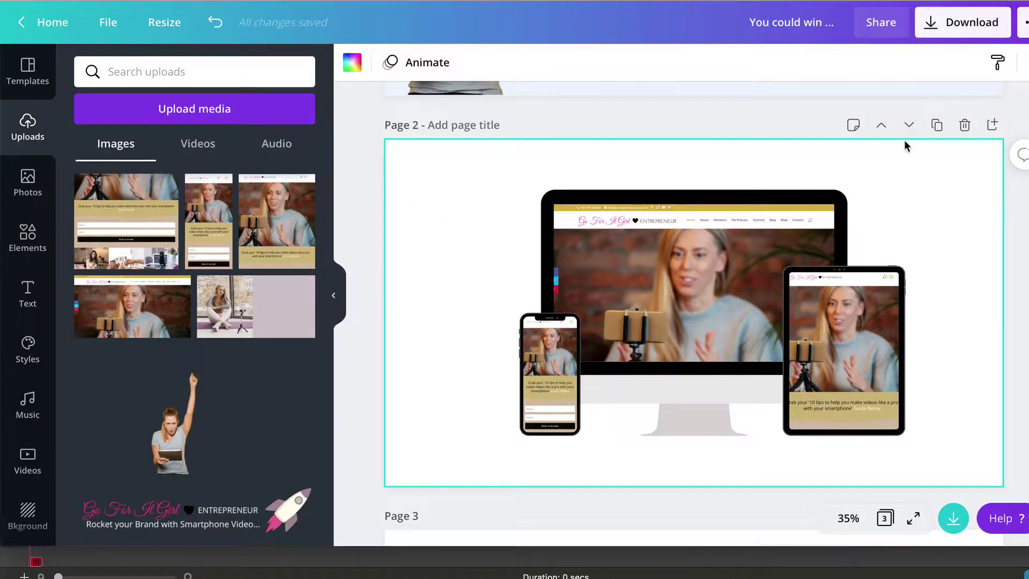
{"action": "left_click", "coordinate": [936, 27]}
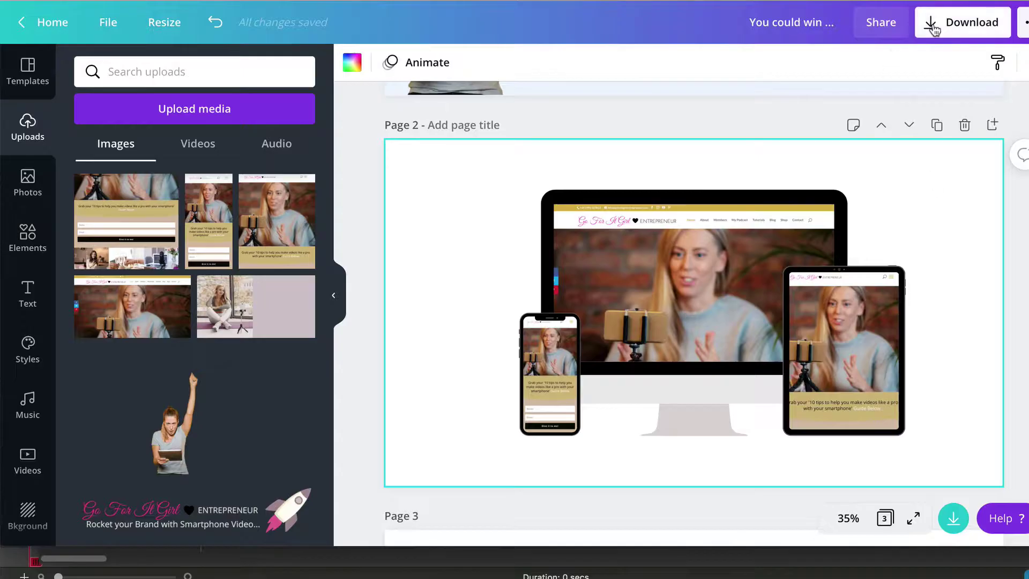
{"action": "left_click", "coordinate": [934, 28]}
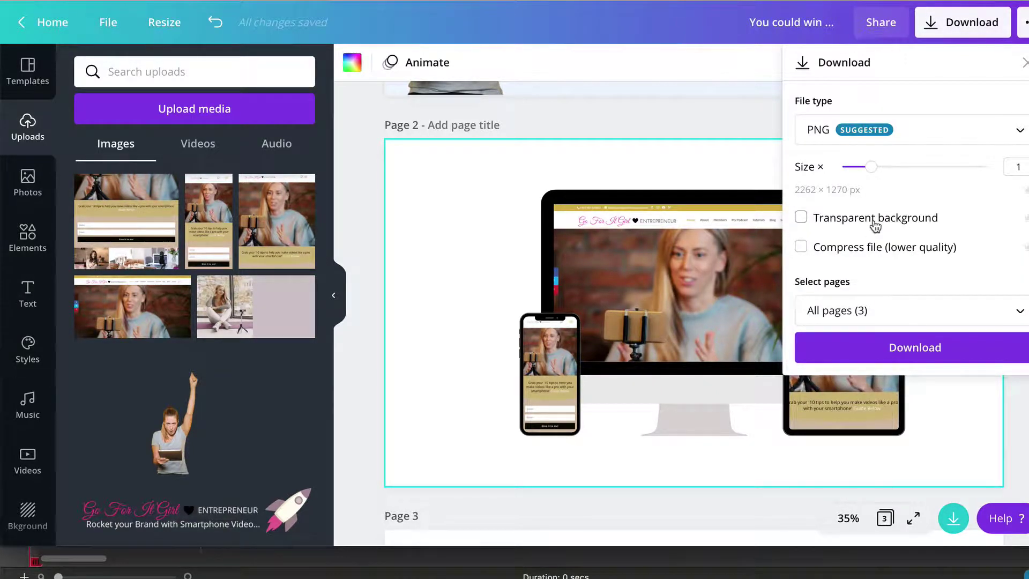
{"action": "left_click", "coordinate": [1017, 412]}
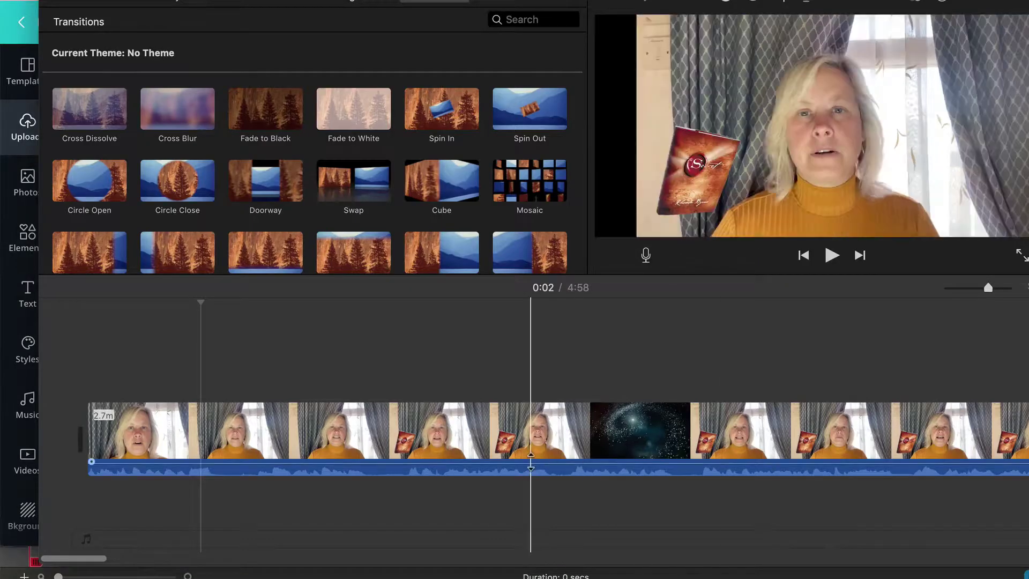
- In iMovie, overlay 2.png from the downloaded "You could win ..." folder above the start of the main clip and close Finder
{"action": "left_click", "coordinate": [140, 390]}
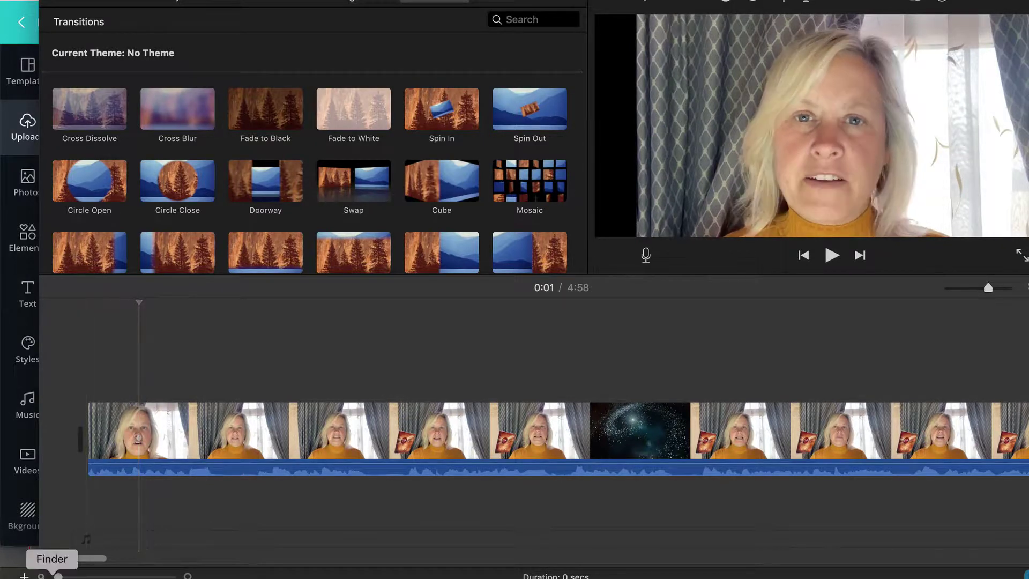
{"action": "left_click", "coordinate": [53, 574]}
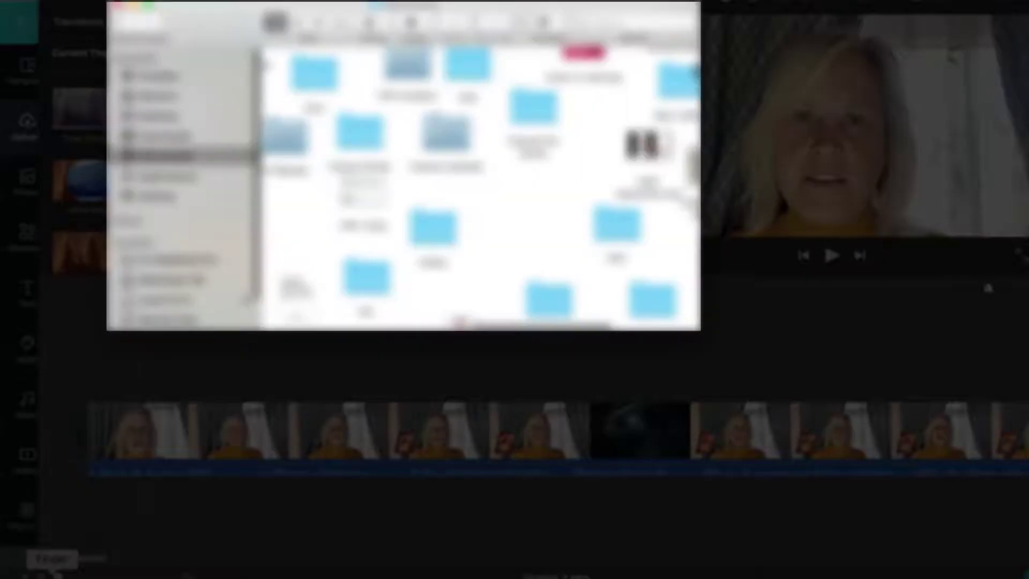
{"action": "left_click", "coordinate": [174, 137]}
{"action": "double_click", "coordinate": [324, 73]}
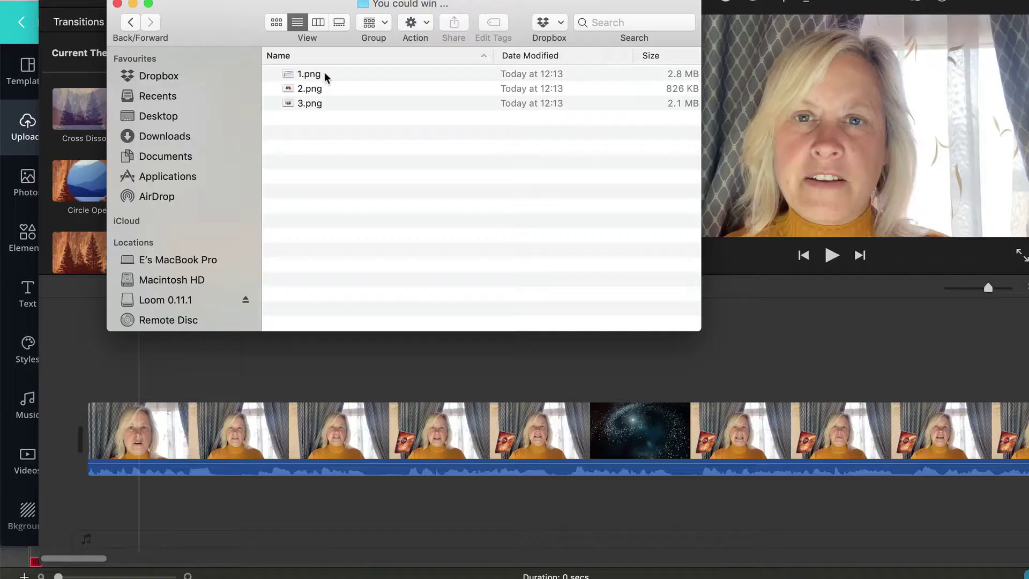
{"action": "left_click_drag", "start_coordinate": [320, 87], "coordinate": [110, 354]}
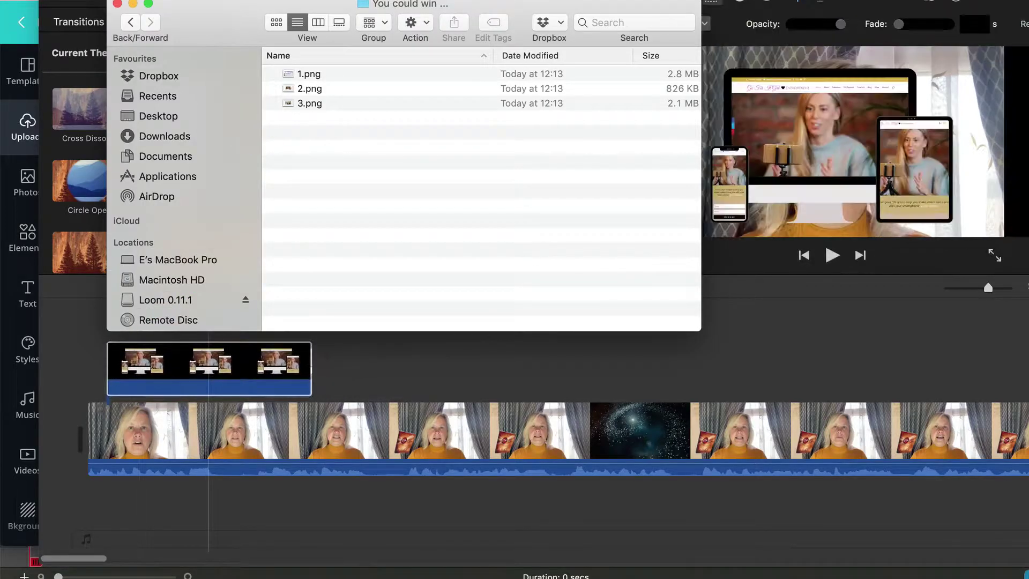
{"action": "left_click", "coordinate": [117, 4]}
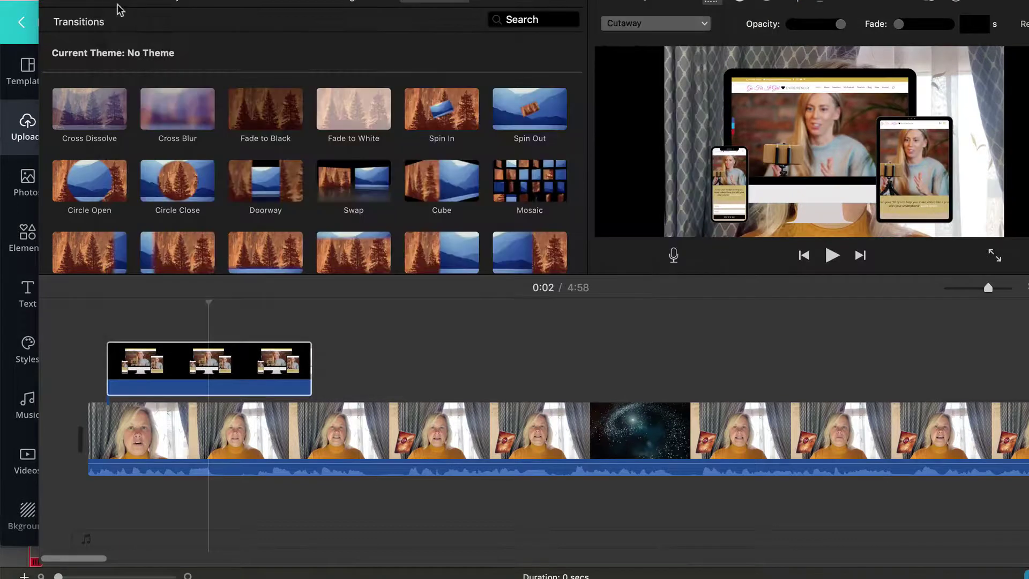
- Set the mockup overlay to Picture in Picture, enlarge it and place it in the lower right of the video frame
{"action": "left_click", "coordinate": [206, 374]}
{"action": "left_click", "coordinate": [704, 23]}
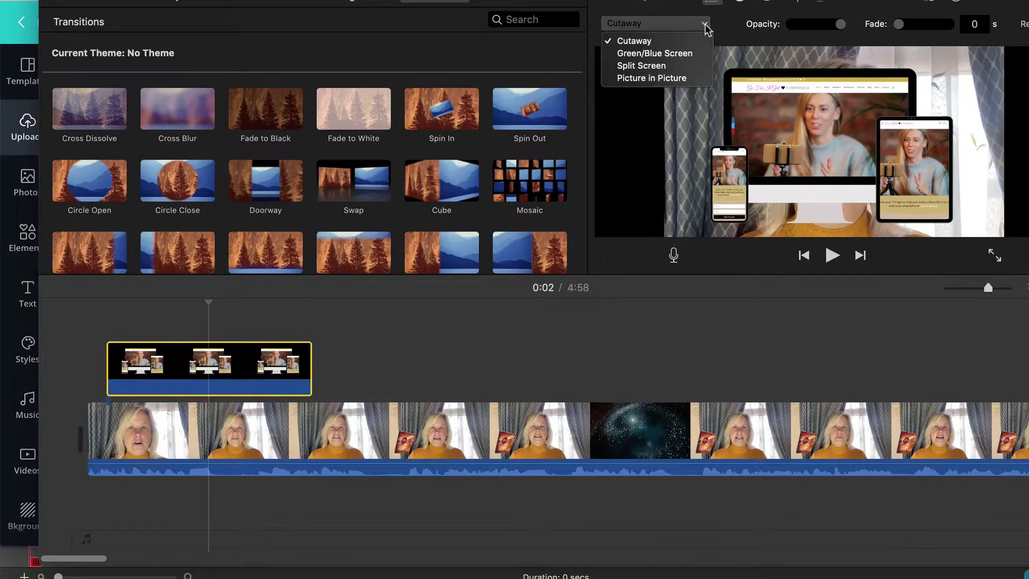
{"action": "left_click", "coordinate": [676, 78]}
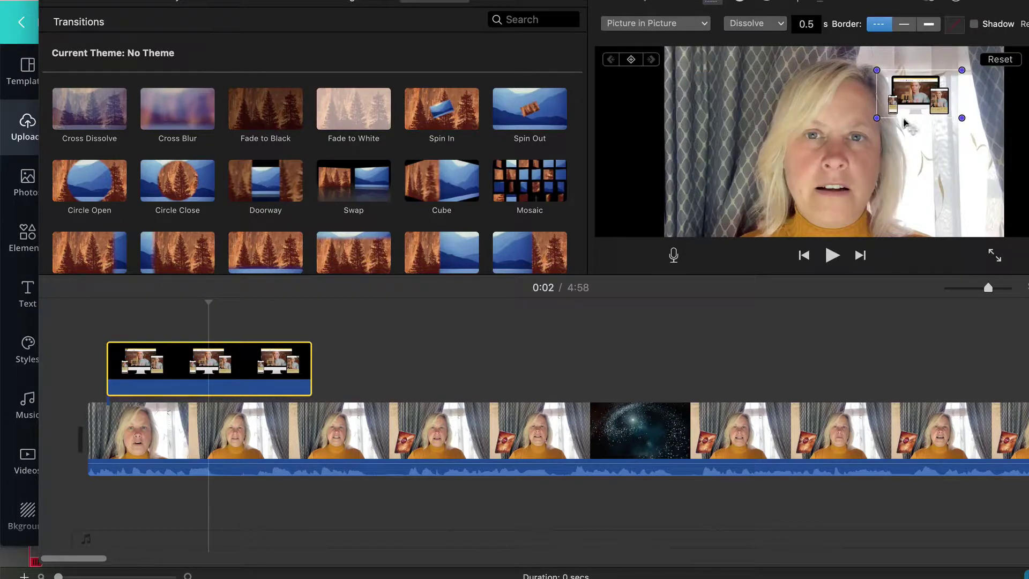
{"action": "left_click_drag", "start_coordinate": [876, 118], "coordinate": [846, 155]}
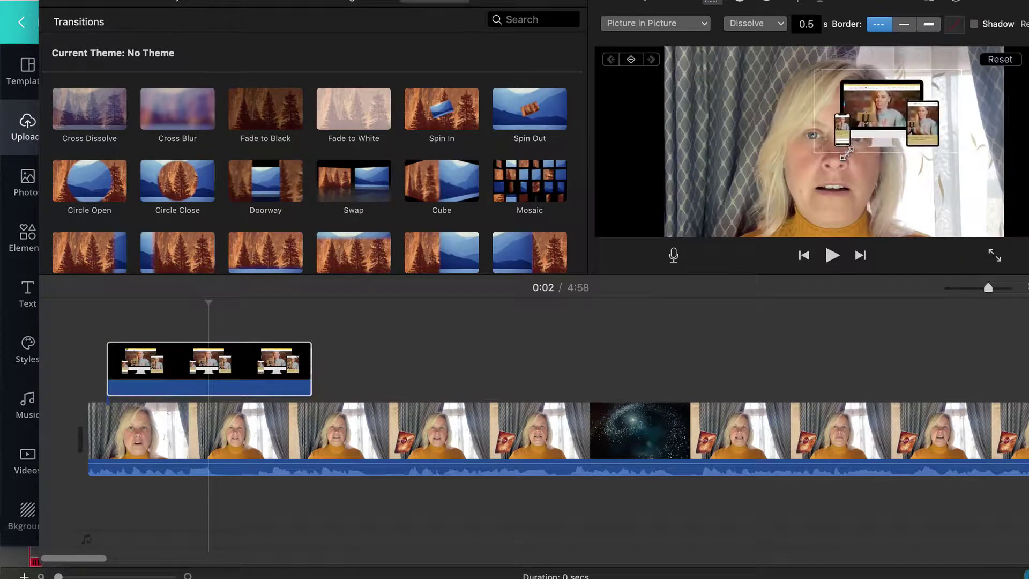
{"action": "left_click_drag", "start_coordinate": [896, 114], "coordinate": [940, 194]}
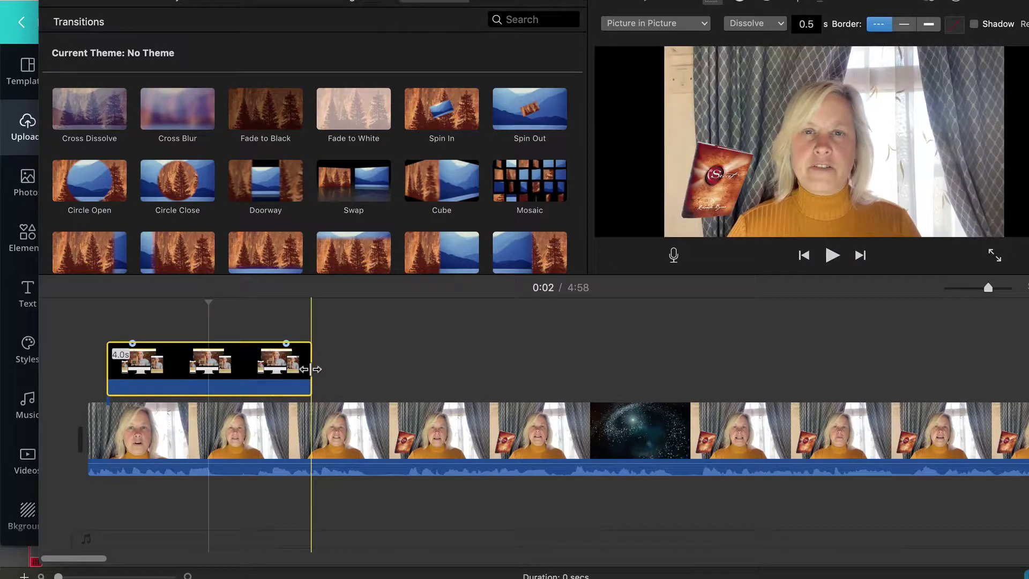
- Shorten the mockup overlay to about 1.8 s and set its crop style to Fit
{"action": "left_click_drag", "start_coordinate": [310, 369], "coordinate": [199, 370]}
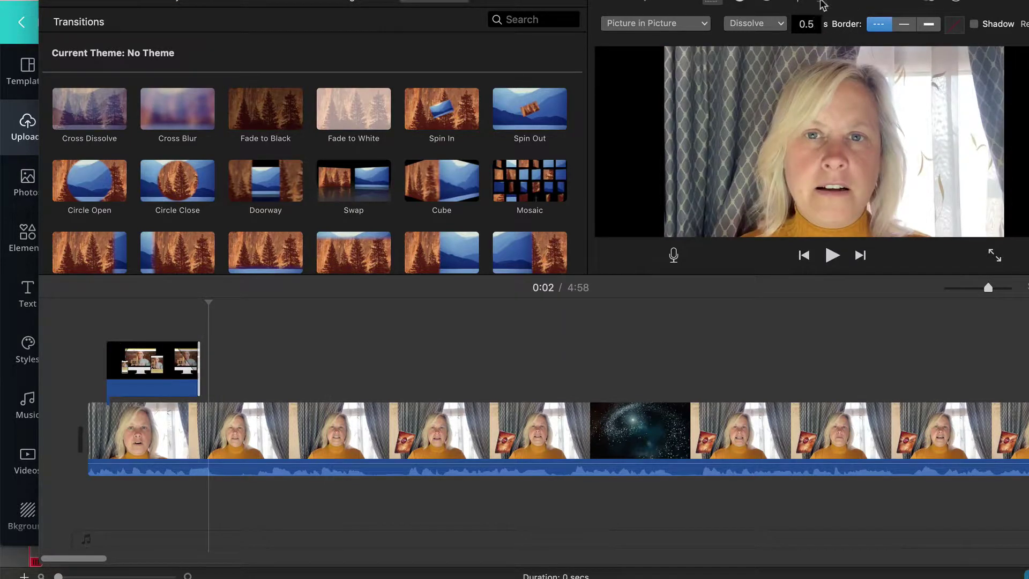
{"action": "left_click", "coordinate": [798, 1]}
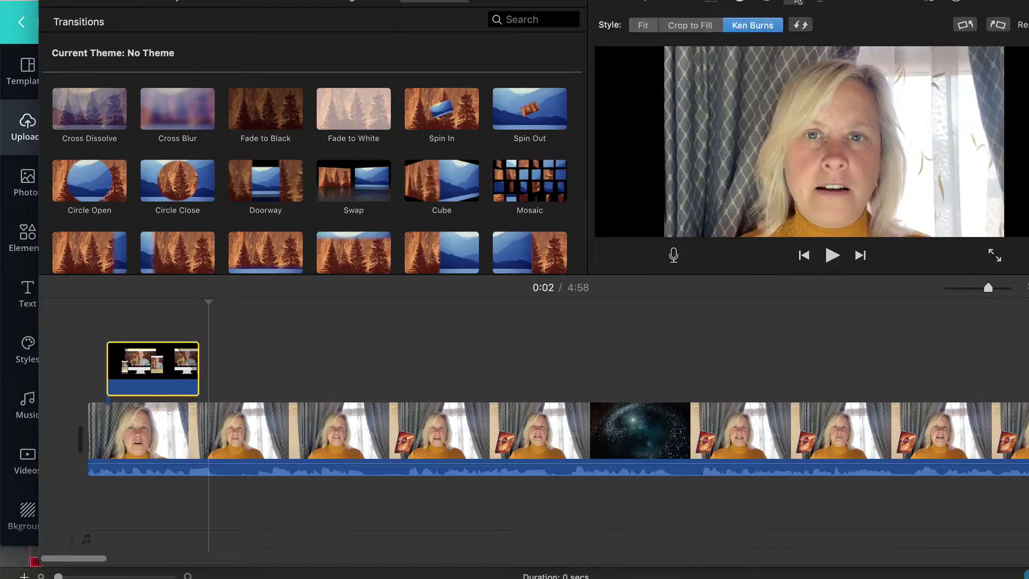
{"action": "left_click", "coordinate": [644, 27]}
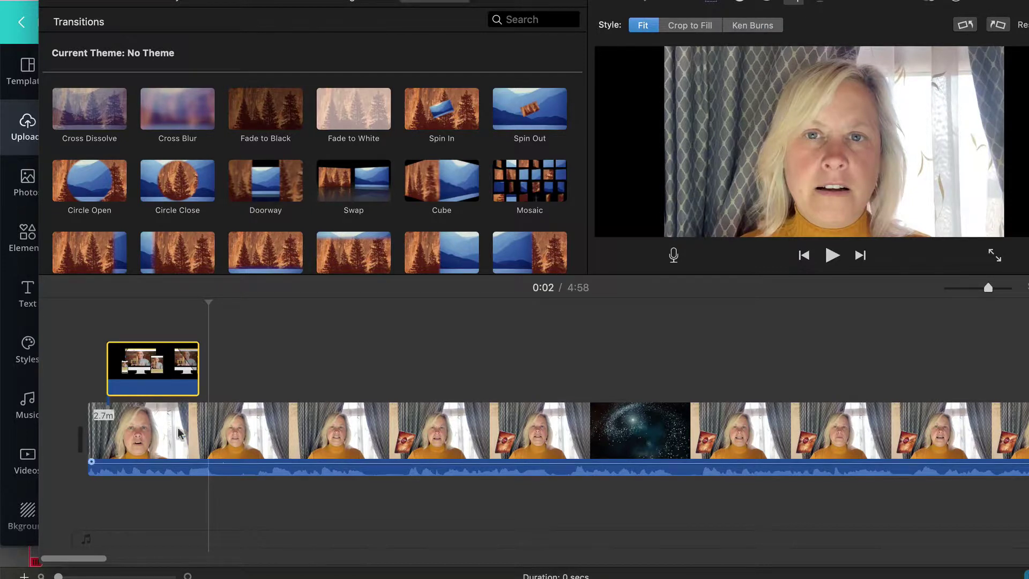
- Play the video from the beginning to review the picture-in-picture mockup overlay
{"action": "left_click", "coordinate": [159, 365]}
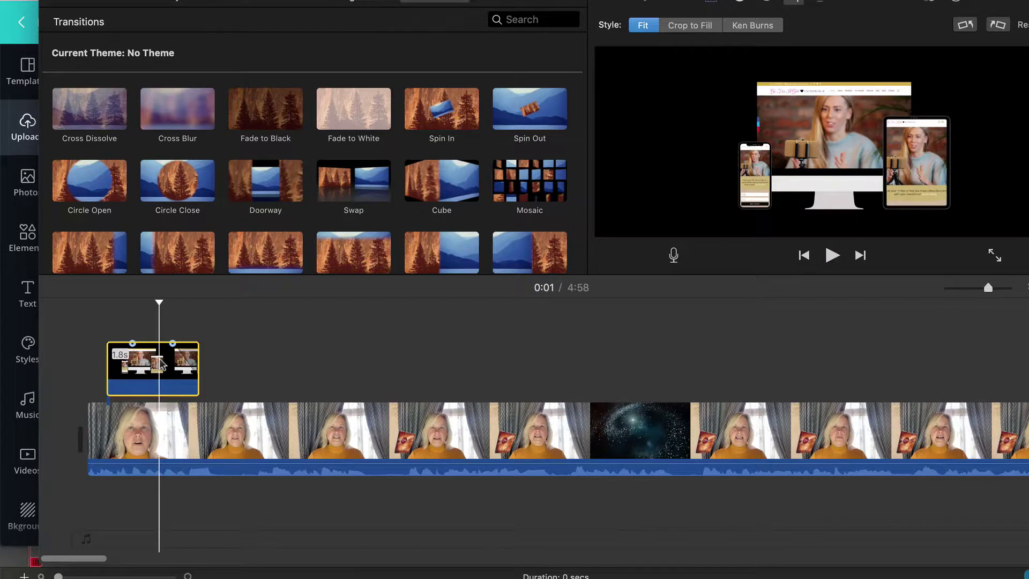
{"action": "left_click", "coordinate": [93, 384]}
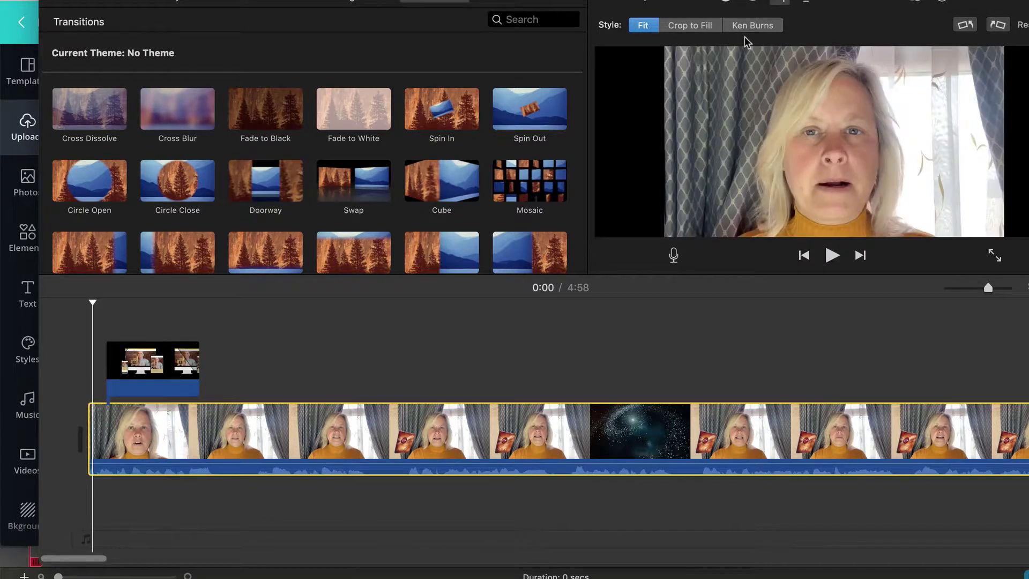
{"action": "left_click", "coordinate": [76, 310]}
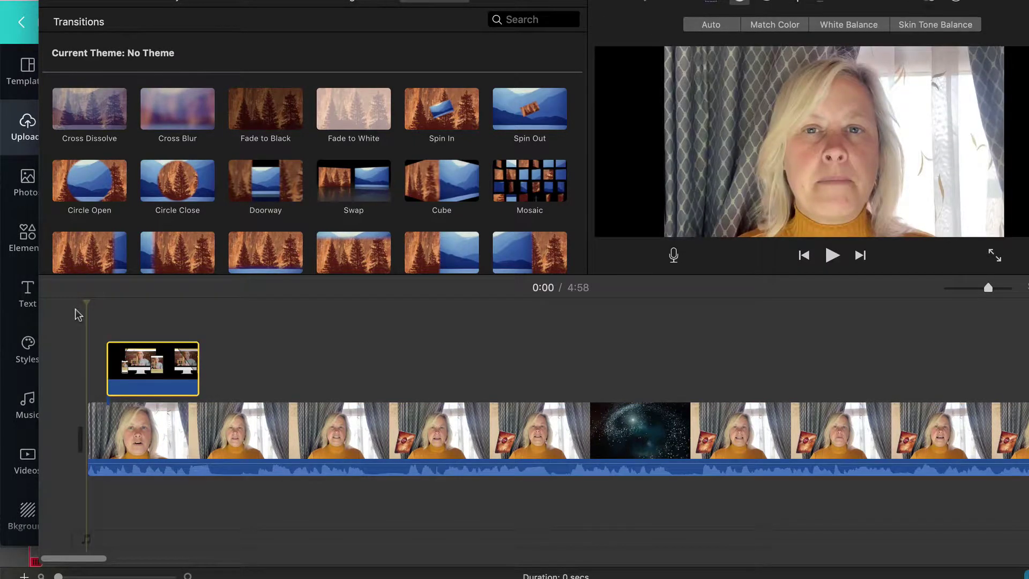
{"action": "key", "text": "space"}
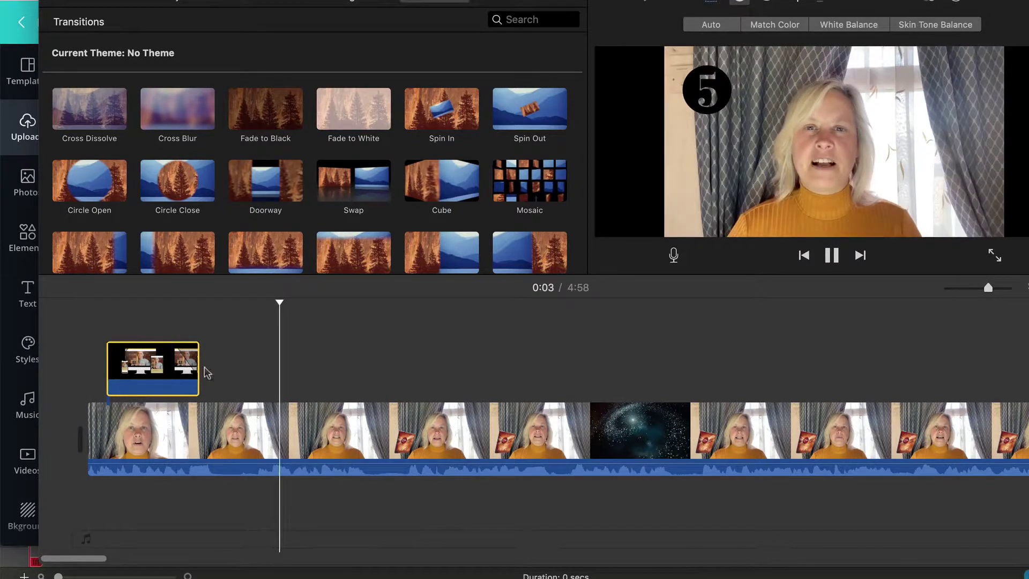
- Lengthen the end of the mockup overlay slightly and replay the video from the start to check its timing
{"action": "left_click_drag", "start_coordinate": [199, 365], "coordinate": [238, 365]}
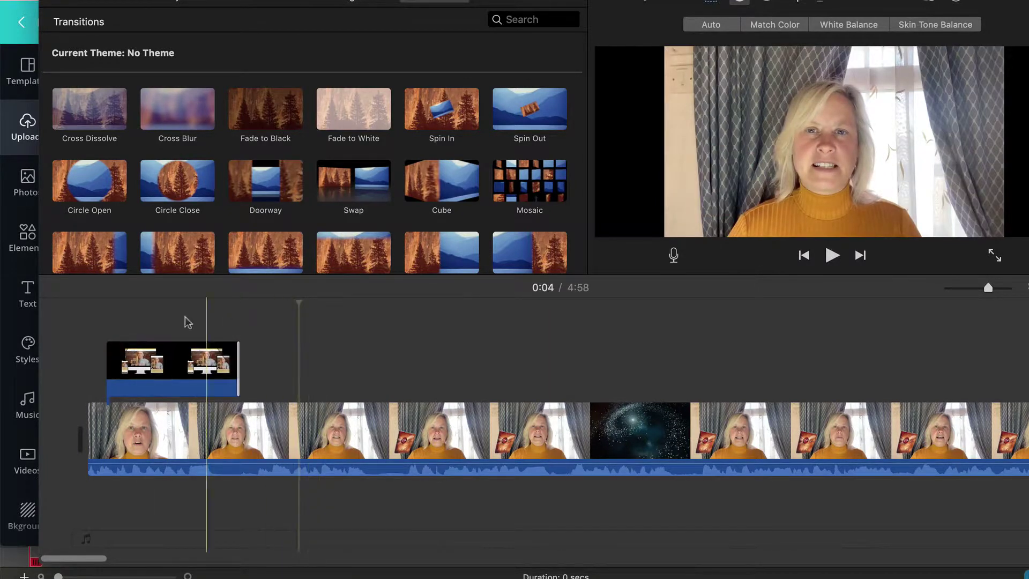
{"action": "left_click", "coordinate": [88, 311]}
{"action": "key", "text": "space"}
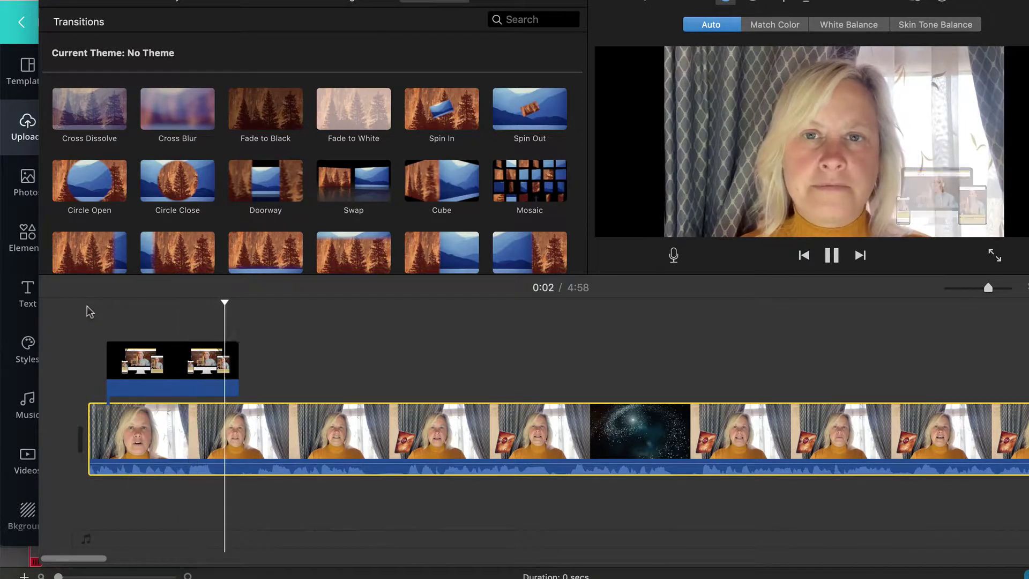
{"action": "key", "text": "space"}
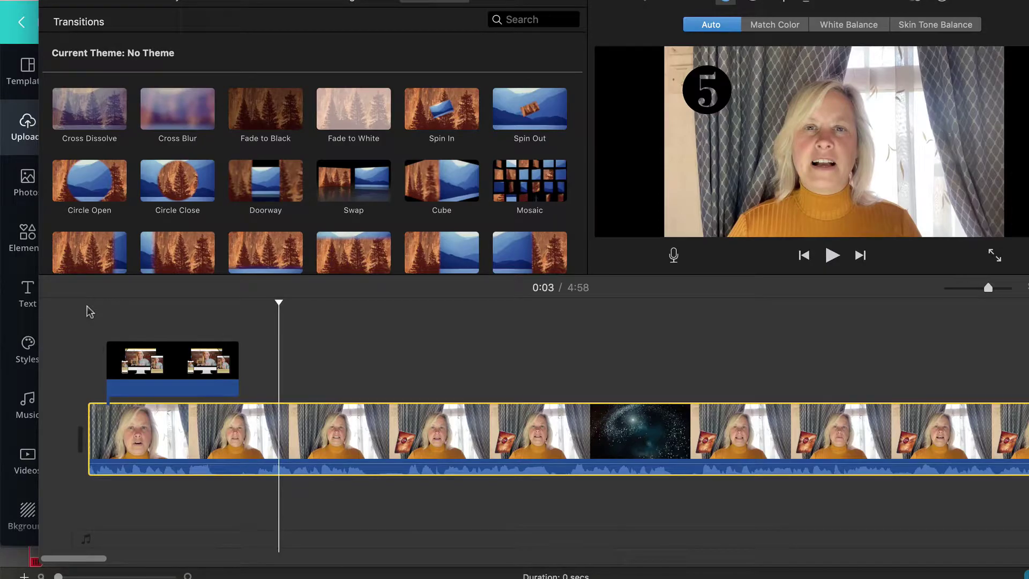